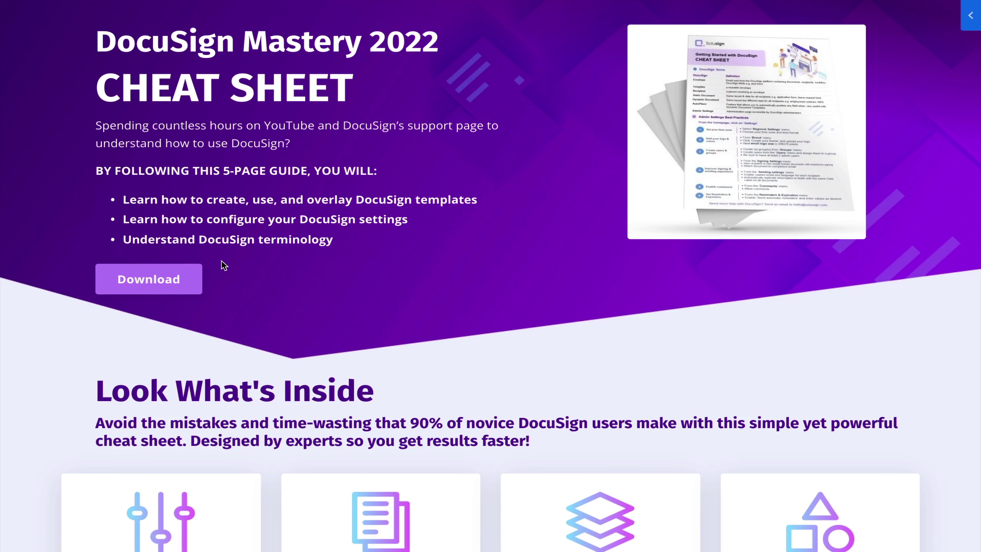
# Open the download form for the DocuSign Mastery 2022 cheat sheet, ready to enter a name
pyautogui.click(161, 279)
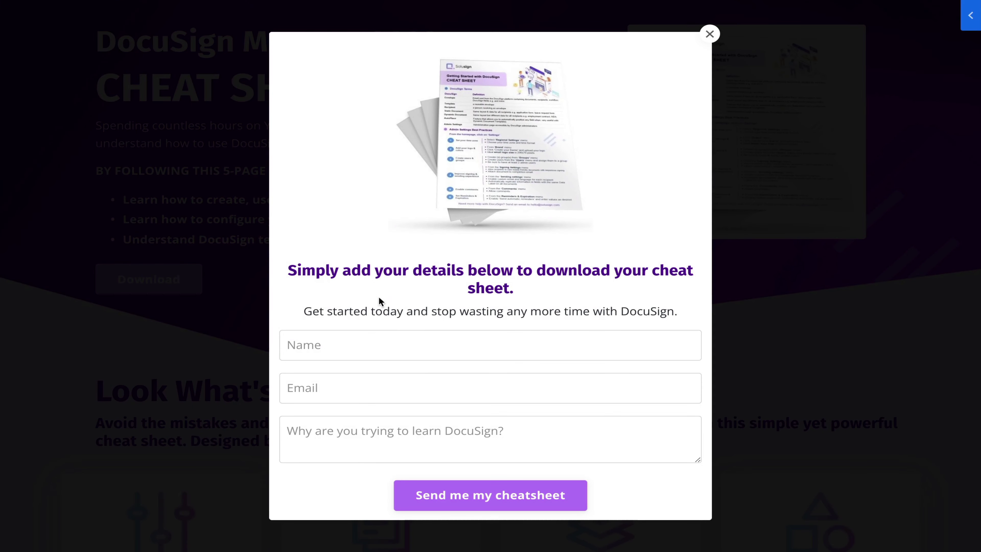
pyautogui.click(396, 344)
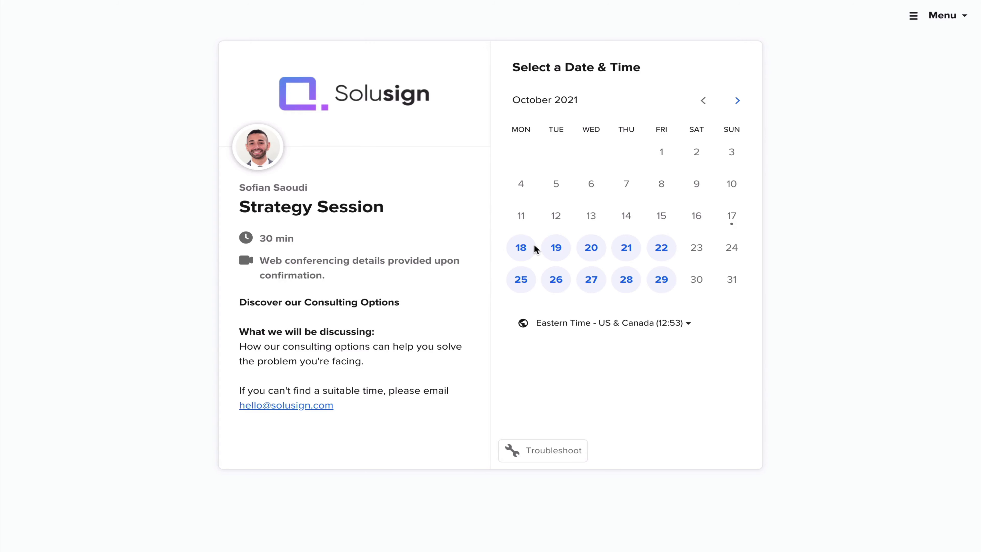
pyautogui.click(523, 251)
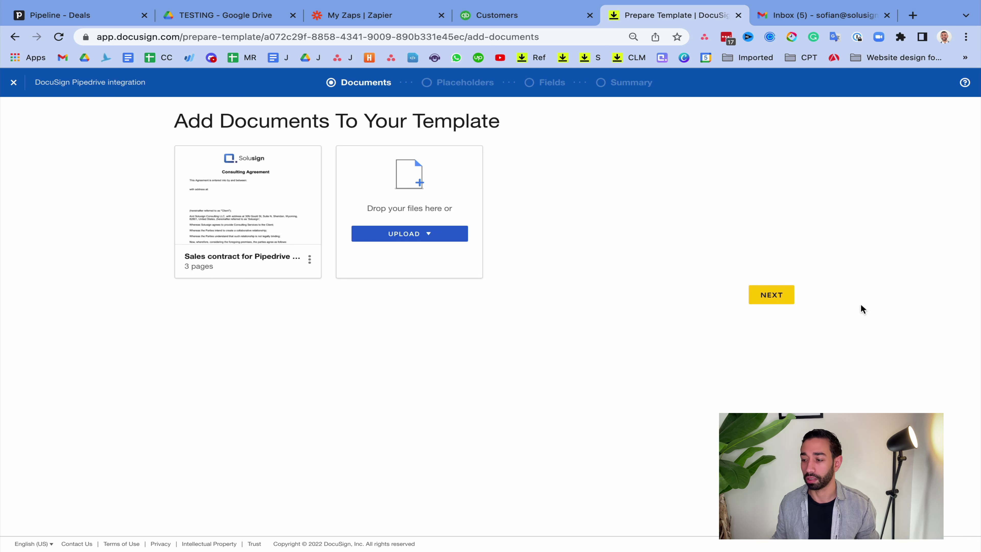
# Proceed to the template's placeholder recipients, rename the second placeholder to Sales Rep, and continue to the fields
pyautogui.click(788, 298)
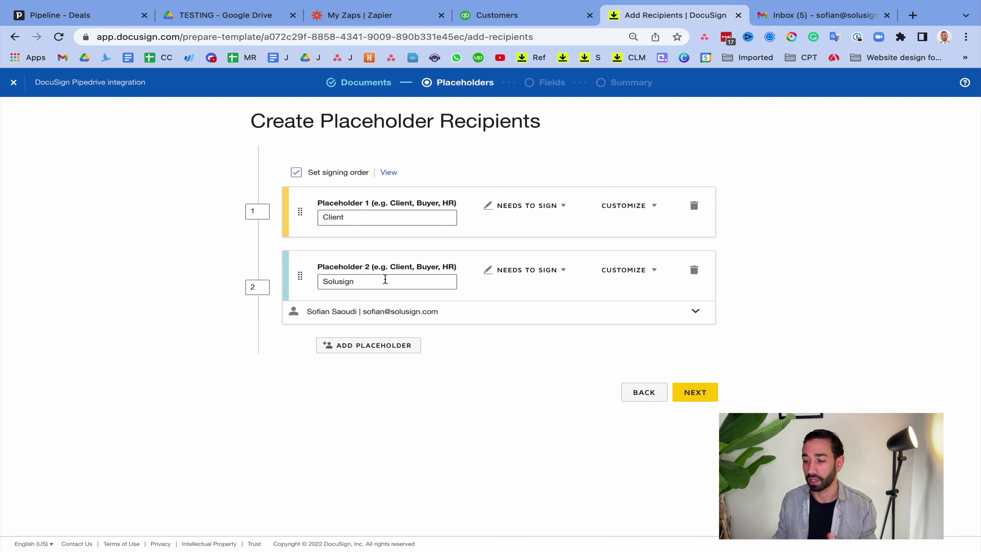
pyautogui.moveTo(387, 277); pyautogui.dragTo(305, 281)
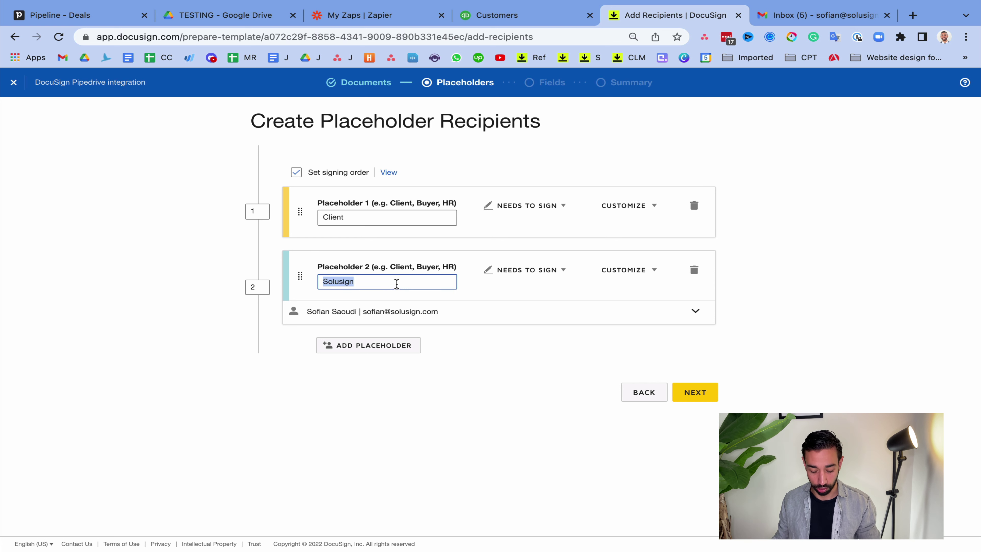
pyautogui.write('Sales Rep')
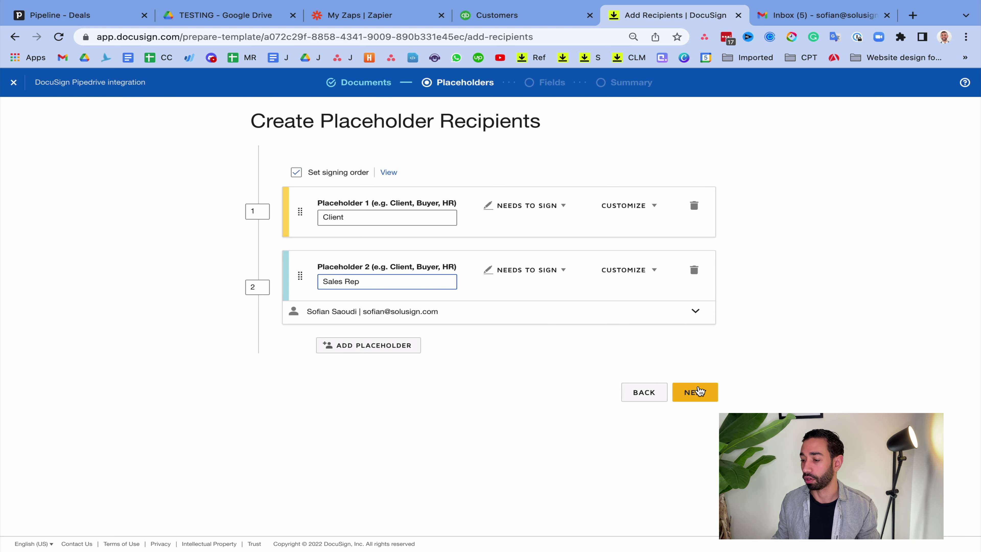
pyautogui.click(697, 392)
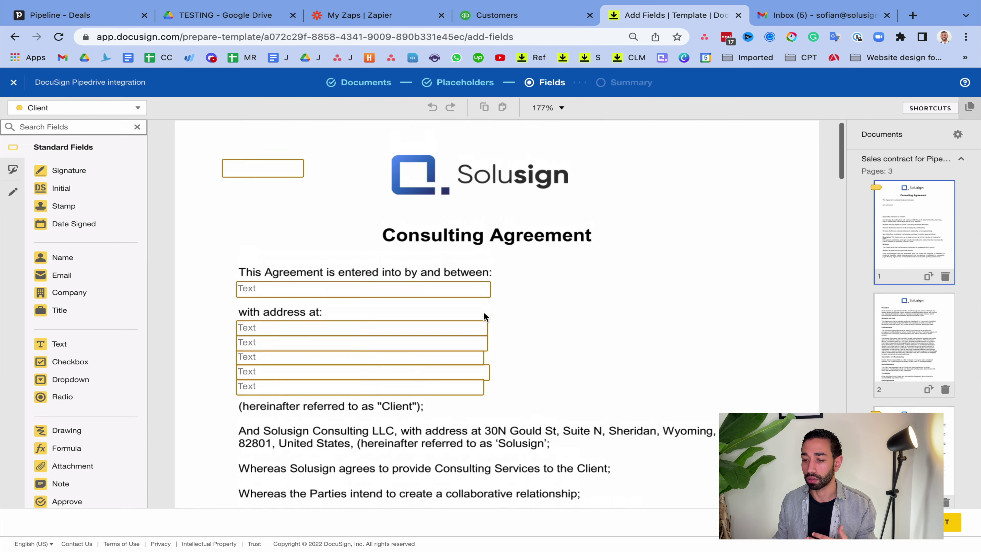
# Review the client text fields, price field and both parties' signature fields throughout the three-page consulting agreement
pyautogui.scroll(-10, 312, 285)
pyautogui.click(703, 274)
pyautogui.scroll(10, 447, 322)
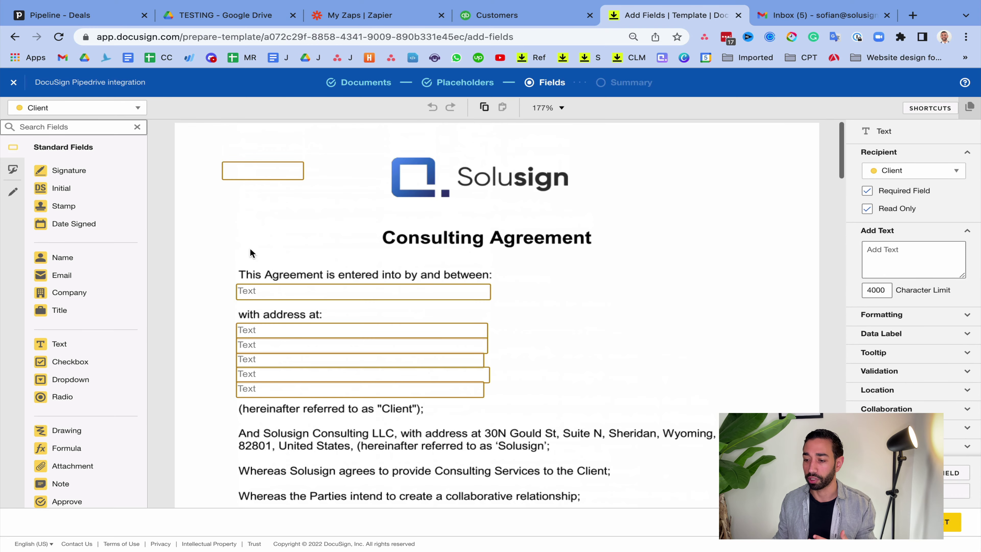
pyautogui.scroll(-20, 497, 333)
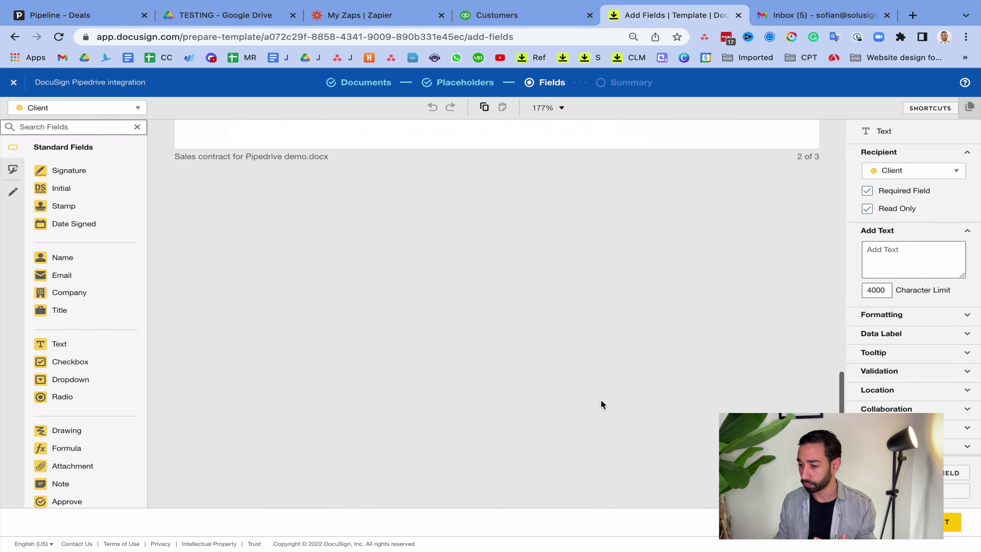
pyautogui.scroll(3, 529, 311)
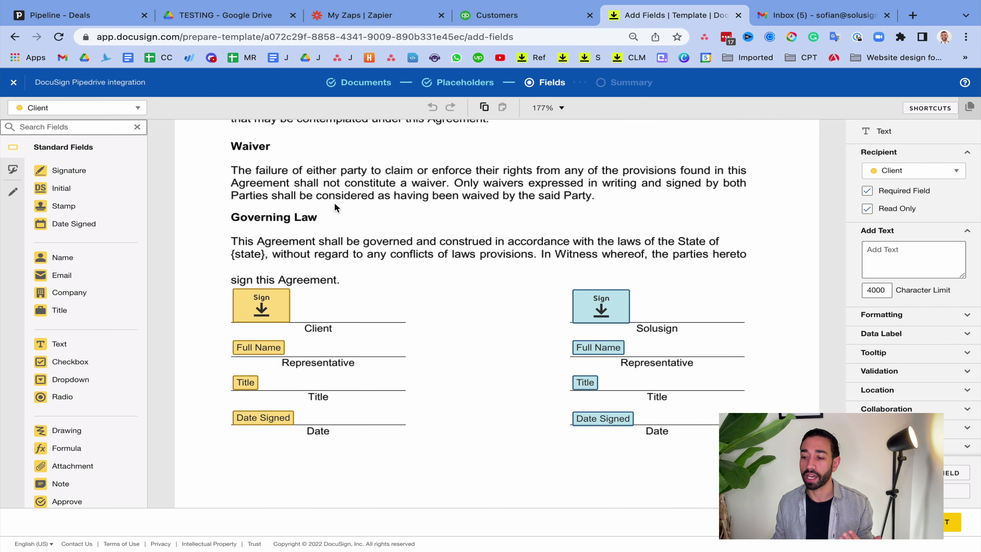
pyautogui.scroll(4, 336, 208)
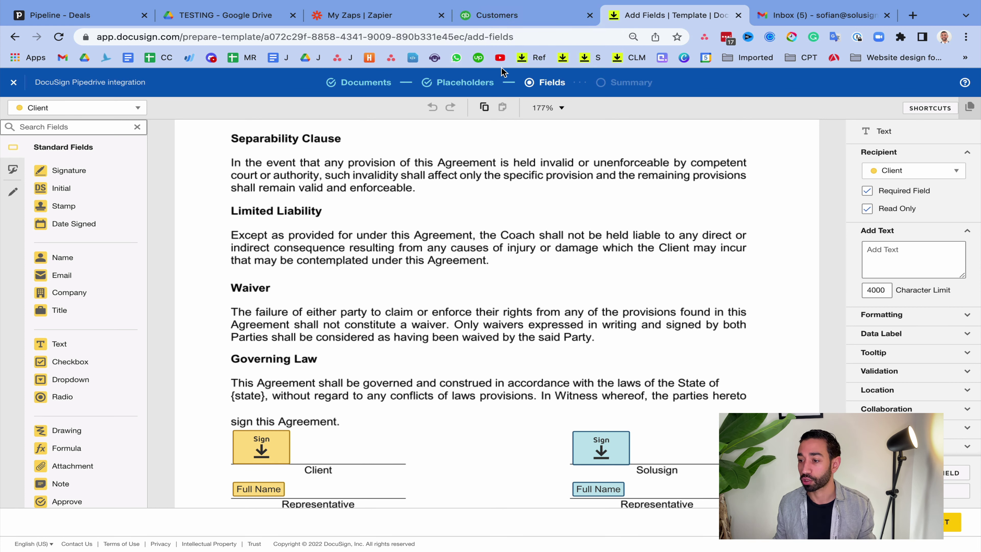
# Switch to QuickBooks, examine the company and billing address fields in the invoice's customer information form, and close it without saving
pyautogui.click(518, 15)
pyautogui.click(231, 220)
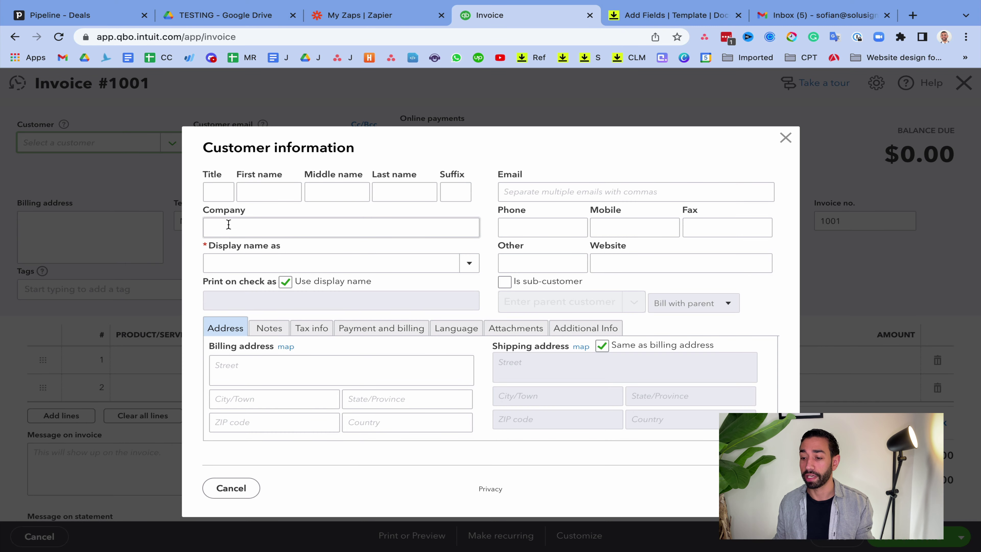
pyautogui.click(234, 379)
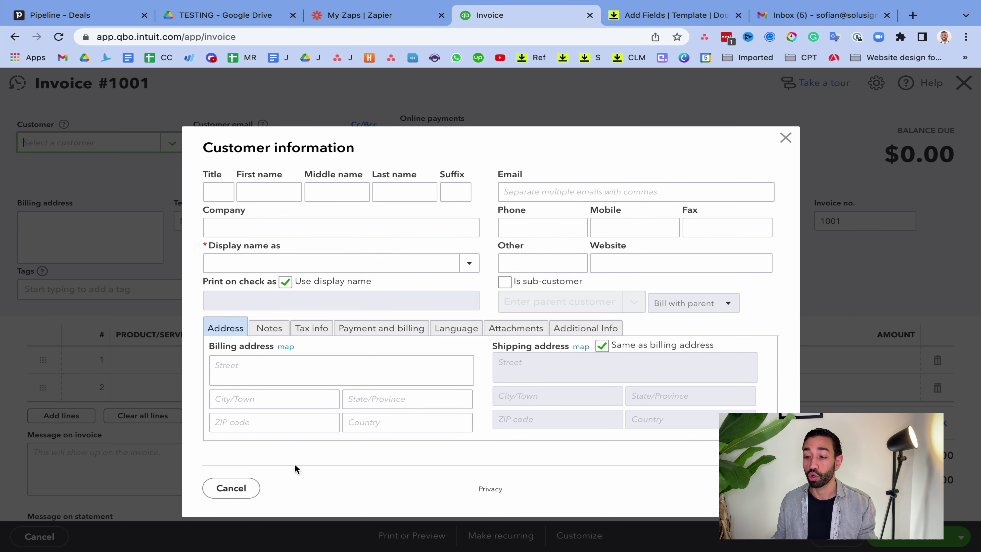
pyautogui.click(245, 494)
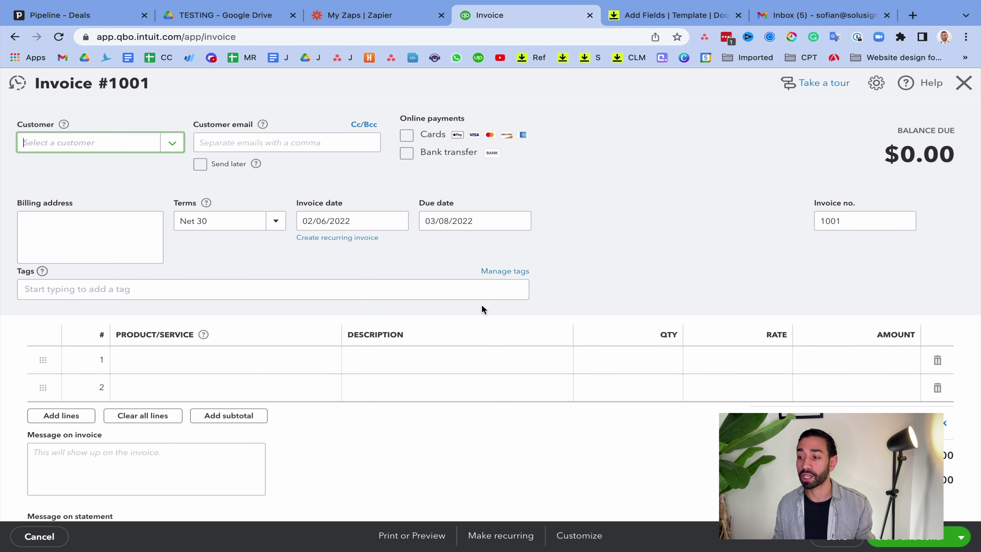
# Return to the DocuSign template, select the blank text field beside the Solusign logo, and check the deals in Pipedrive
pyautogui.click(638, 20)
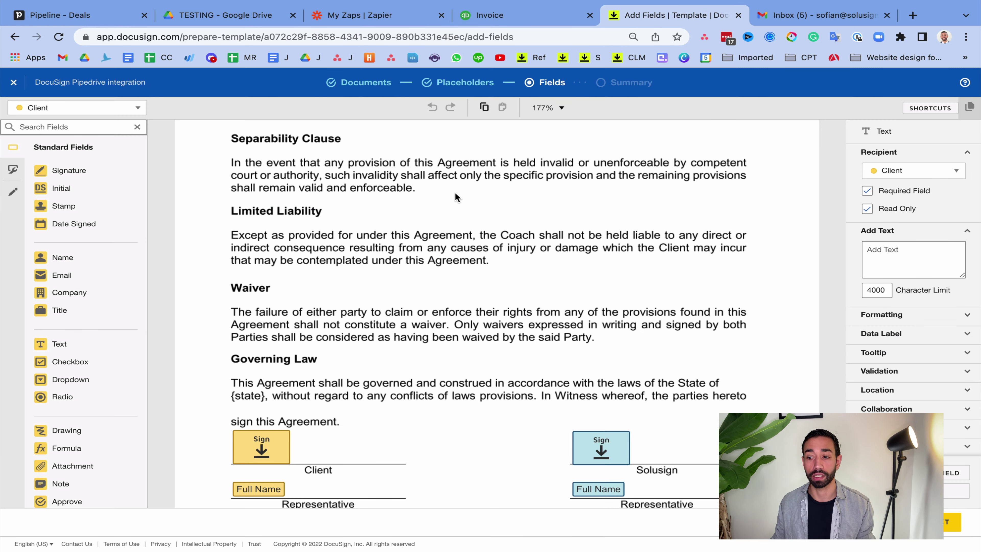
pyautogui.scroll(20, 328, 279)
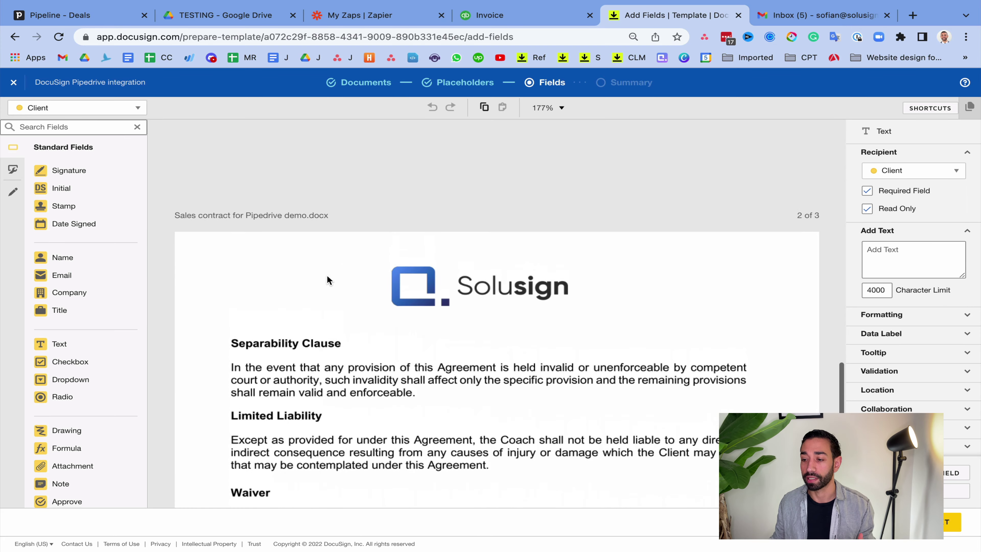
pyautogui.scroll(5, 327, 280)
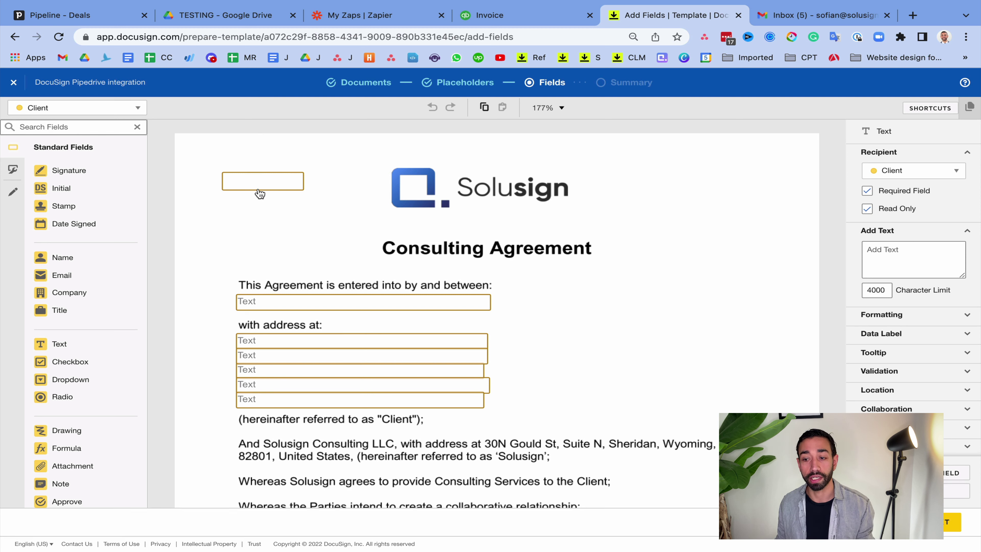
pyautogui.click(266, 189)
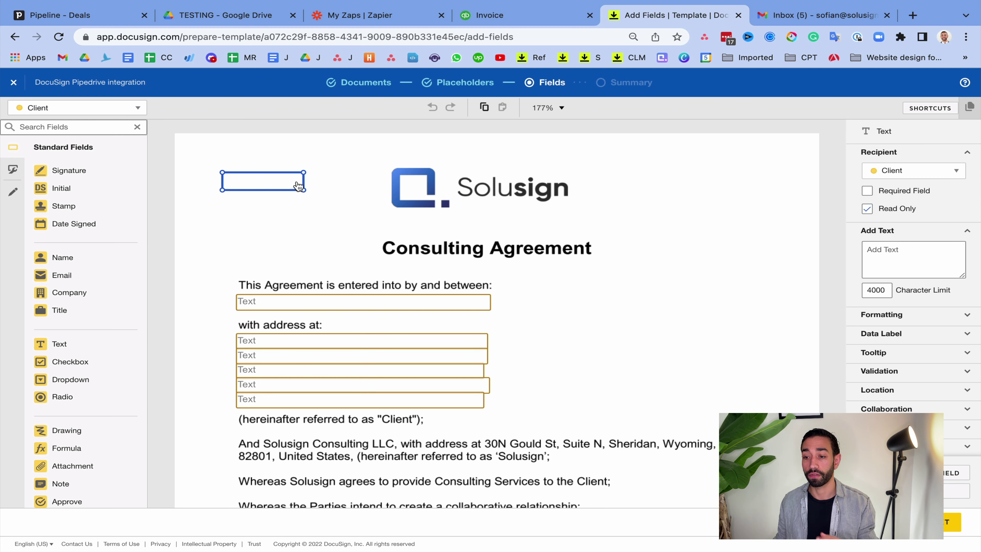
pyautogui.click(75, 15)
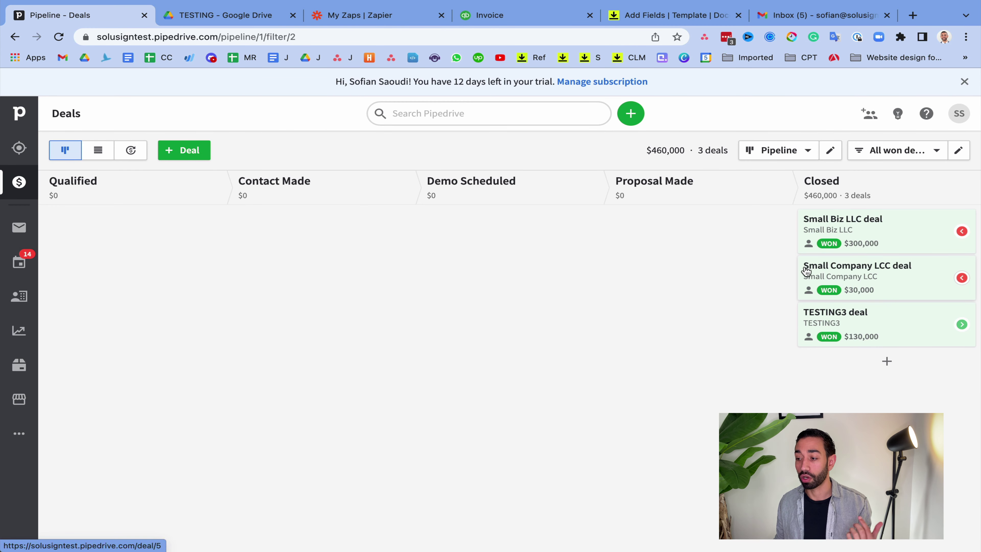
pyautogui.click(611, 21)
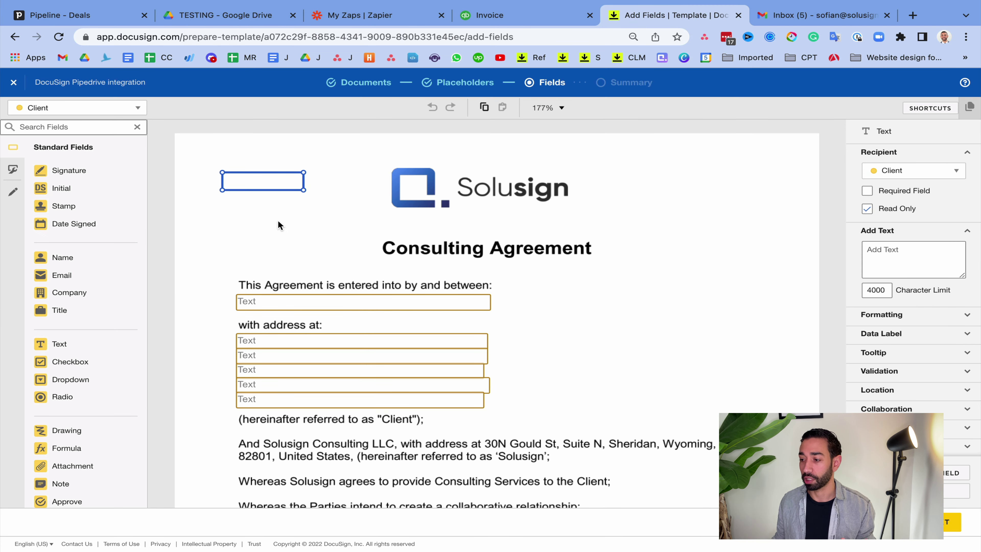
# Examine the formatting and data label settings of the blank text field beside the Solusign logo
pyautogui.click(911, 333)
pyautogui.click(900, 314)
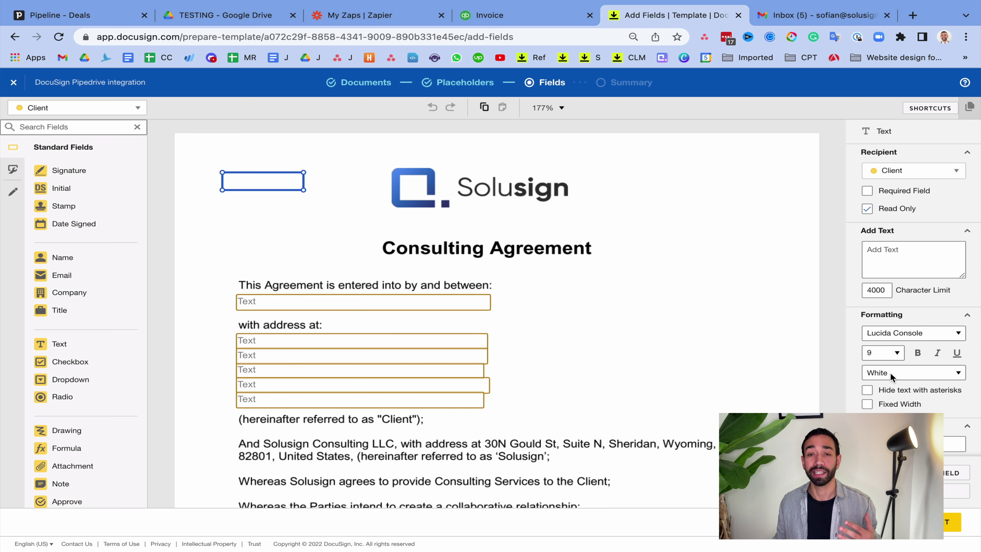
pyautogui.press('Escape')
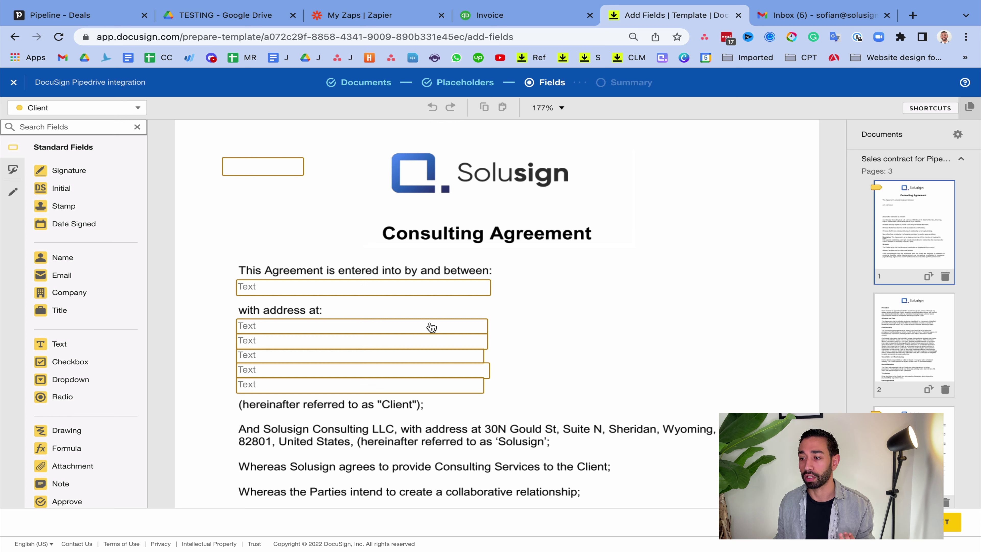
pyautogui.click(261, 174)
pyautogui.scroll(-1, 923, 400)
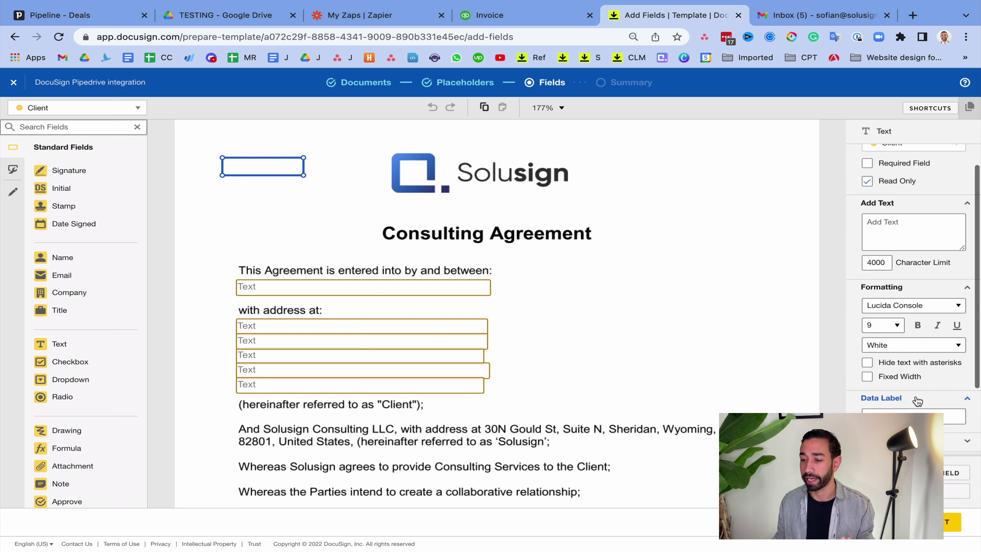
pyautogui.scroll(-3, 391, 358)
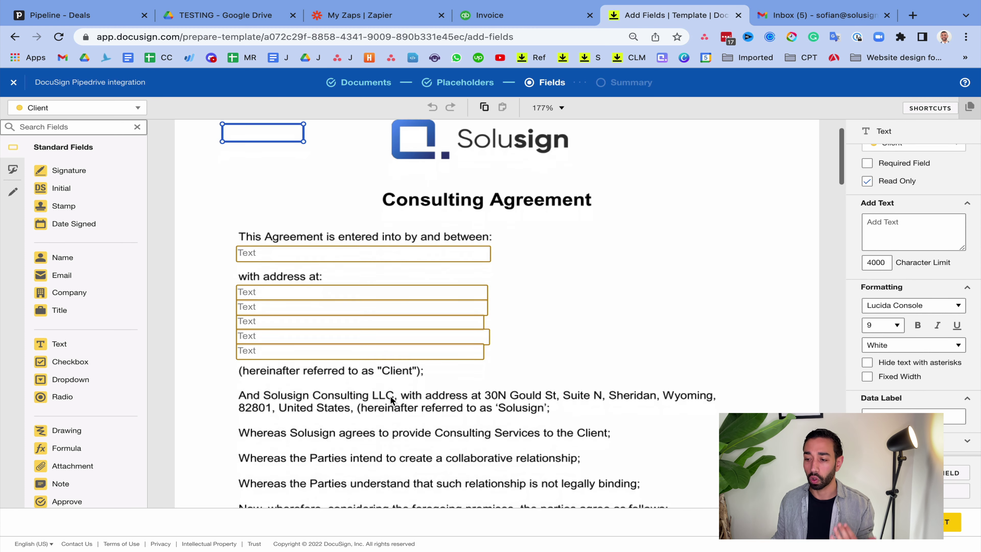
pyautogui.scroll(2, 386, 209)
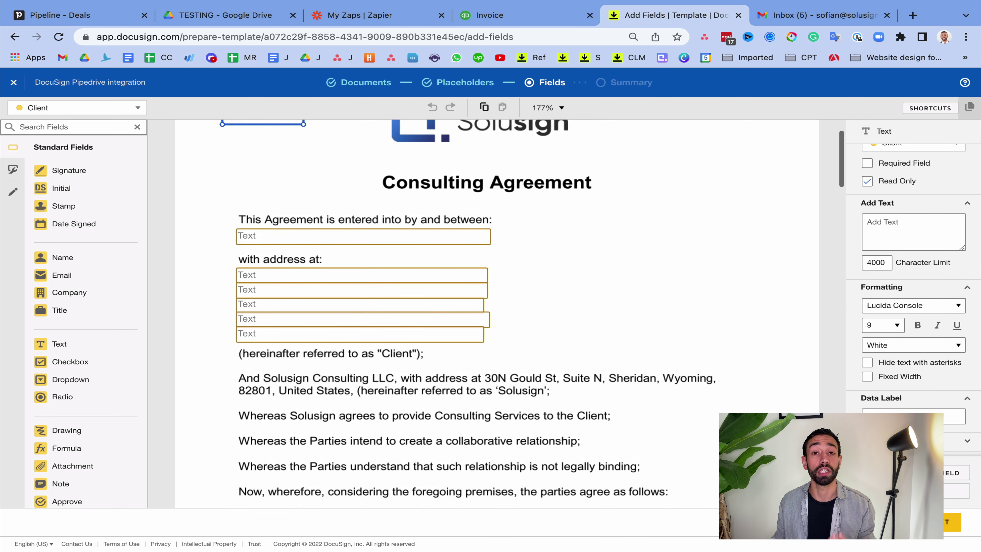
# Continue to the summary of the DocuSign Pipedrive integration template and save it
pyautogui.click(952, 521)
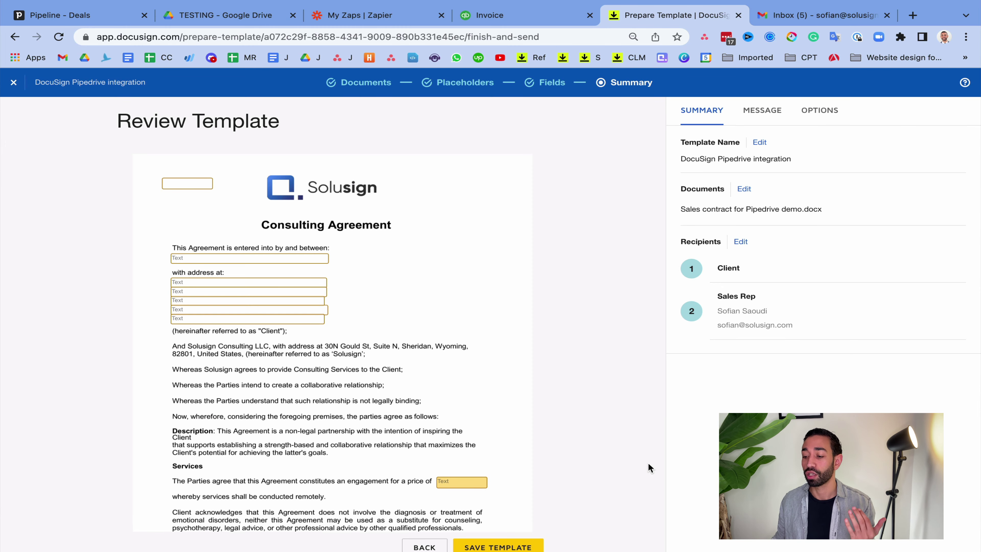
pyautogui.click(486, 547)
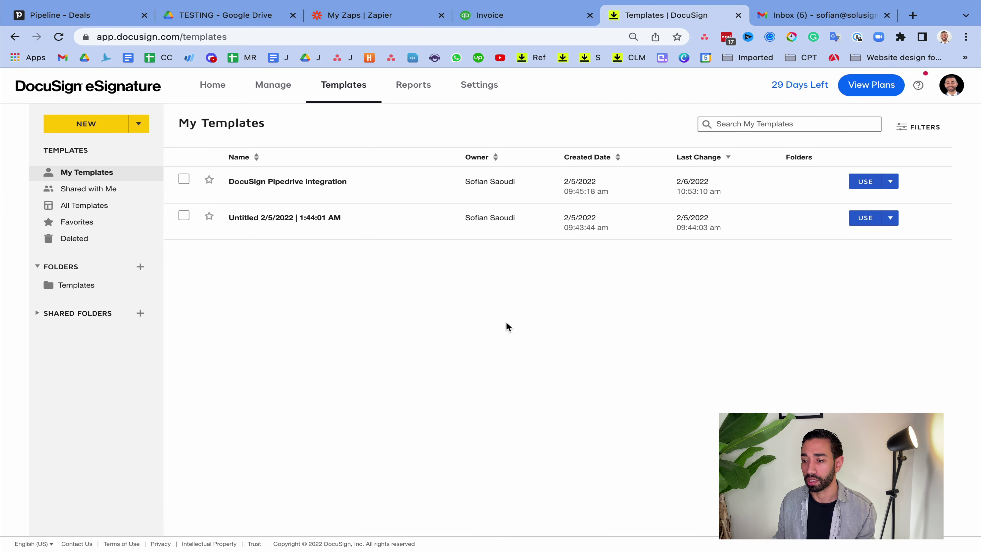
# Switch to Zapier, open the Zap "DS contracts signed > Create QBO inv + send + attach inv to PD deal", and inspect its DocuSign trigger setup
pyautogui.click(359, 15)
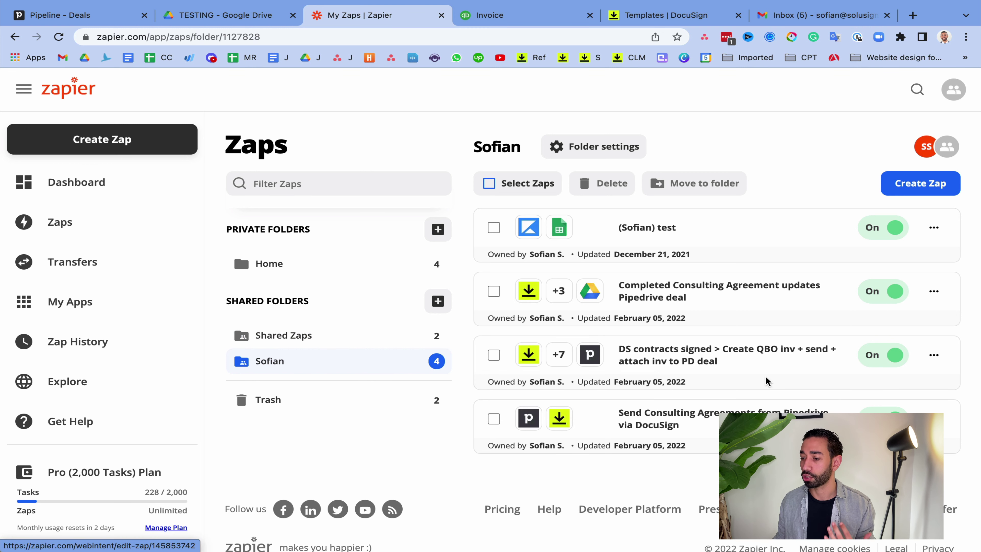
pyautogui.click(668, 375)
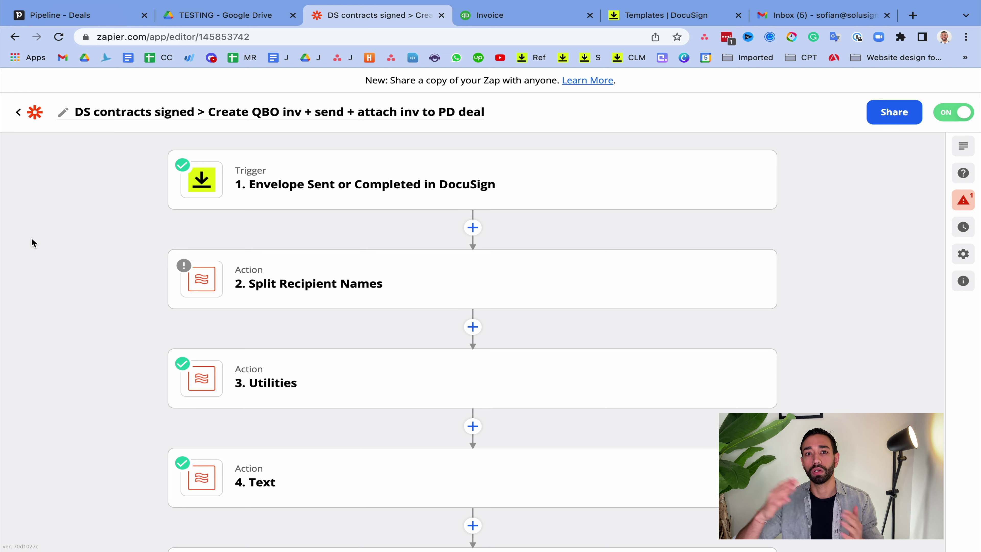
pyautogui.click(270, 181)
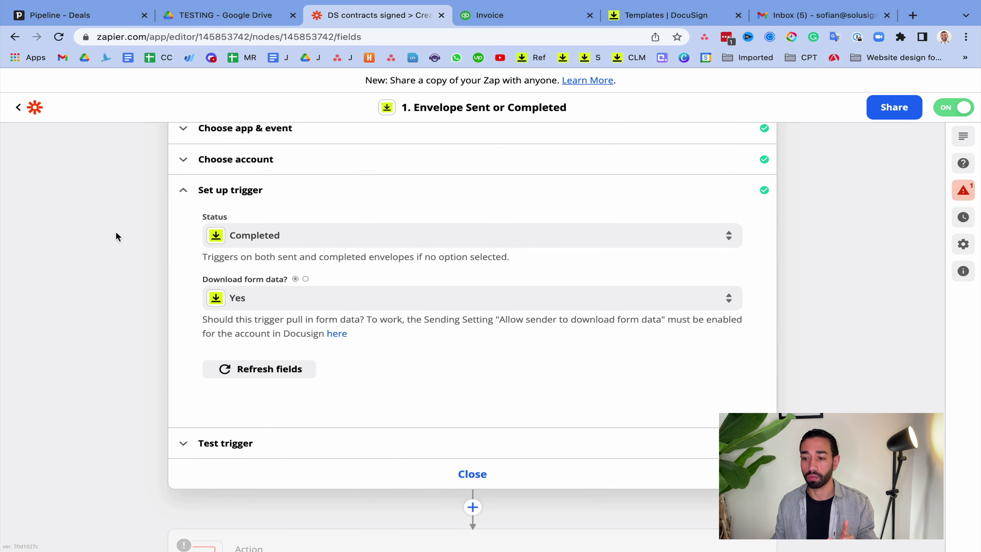
# Switch to Pipedrive, create a deal titled "BIGBIZLLC deal" for organization BIGBIZLLC with a new contact person's name, and open its details
pyautogui.click(76, 17)
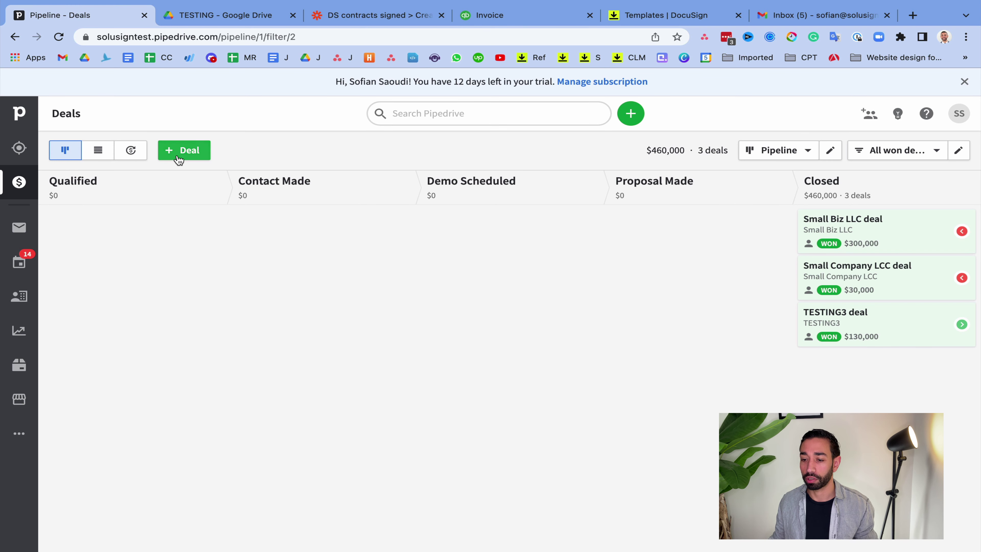
pyautogui.click(185, 153)
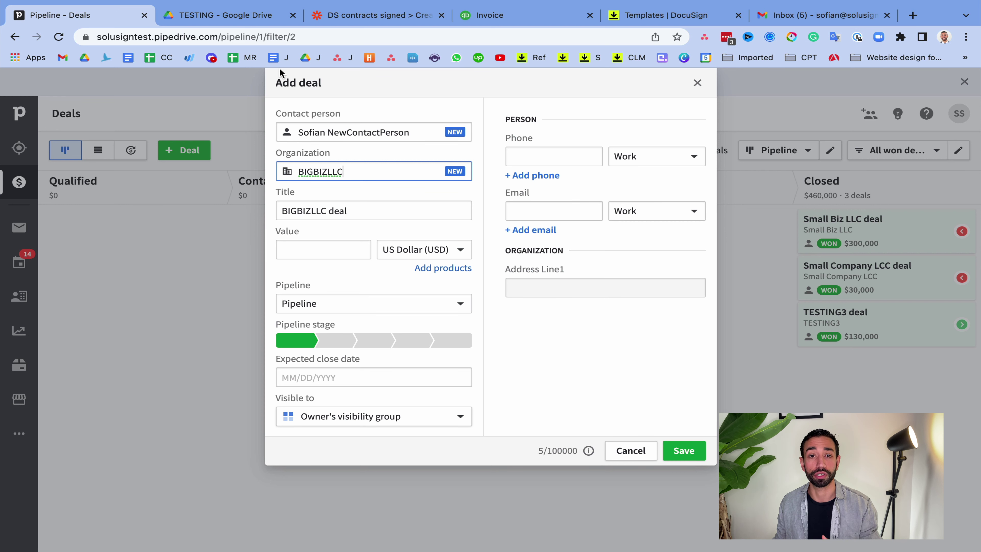
pyautogui.click(683, 450)
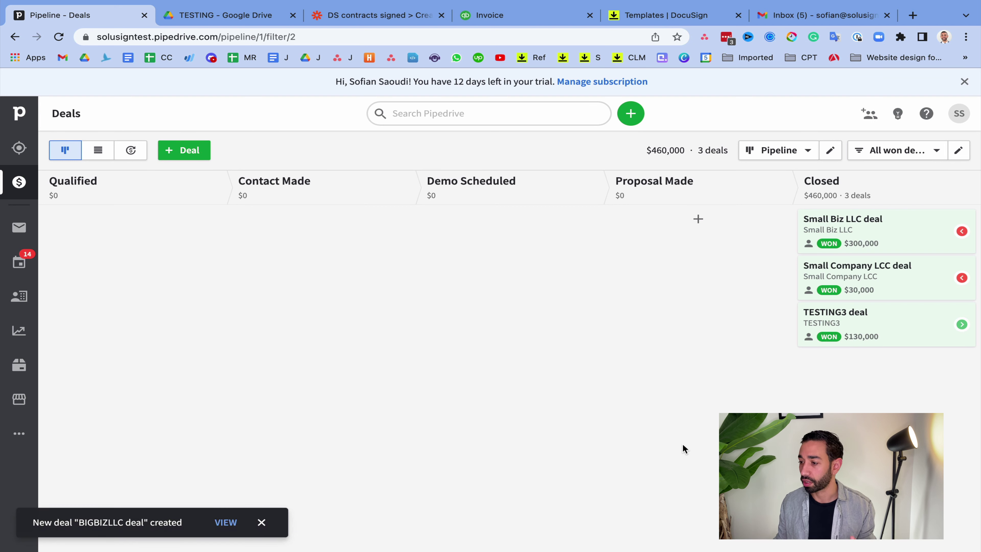
pyautogui.click(226, 523)
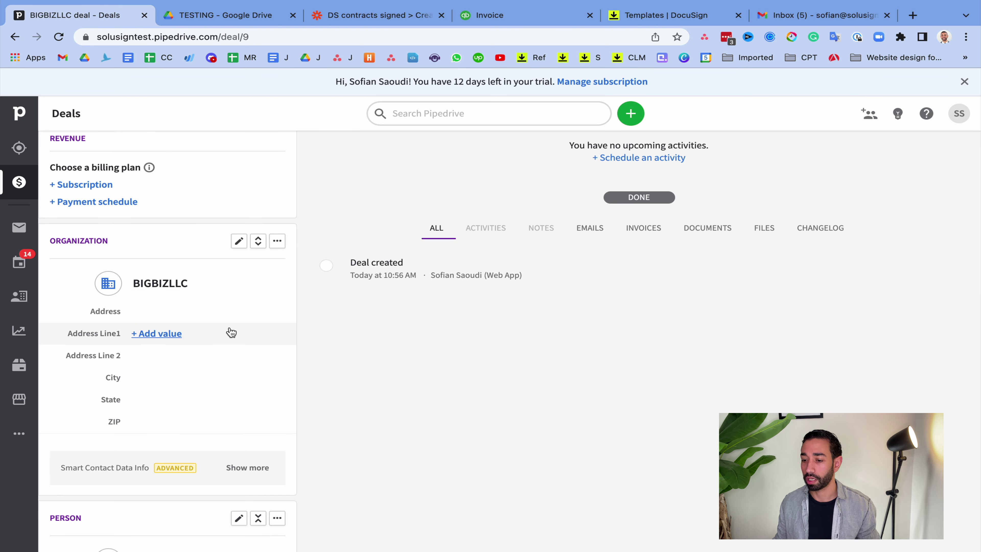
pyautogui.scroll(6, 234, 304)
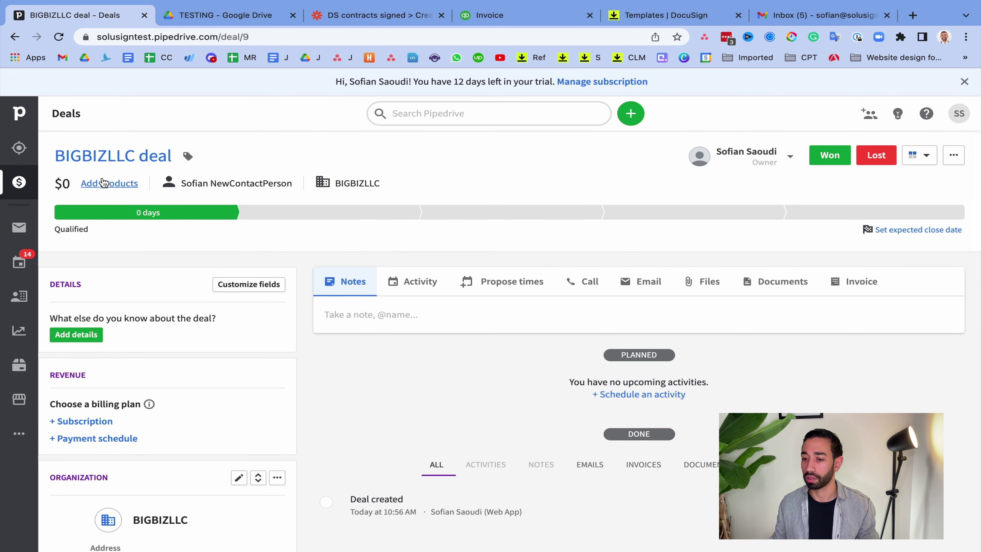
# Add a product worth $20,000 to the BIGBIZLLC deal and save a "Send via DocuSign" activity for it
pyautogui.click(107, 184)
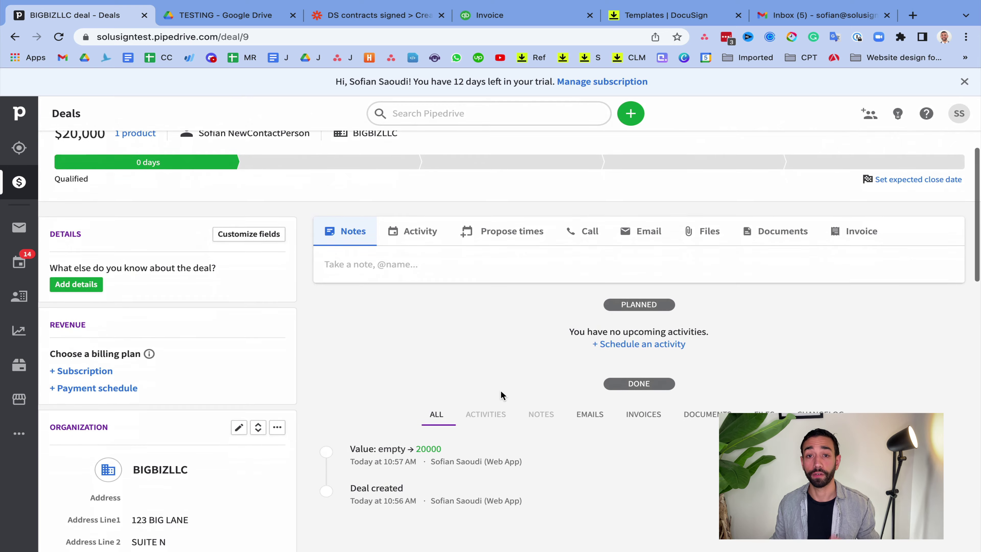
pyautogui.scroll(-2, 454, 340)
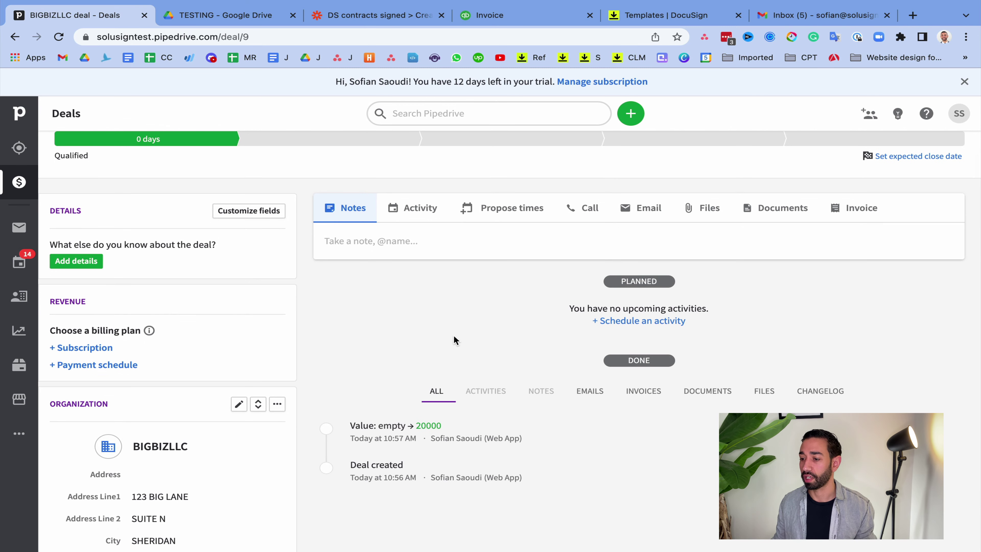
pyautogui.click(414, 208)
pyautogui.scroll(-2, 537, 206)
pyautogui.click(511, 181)
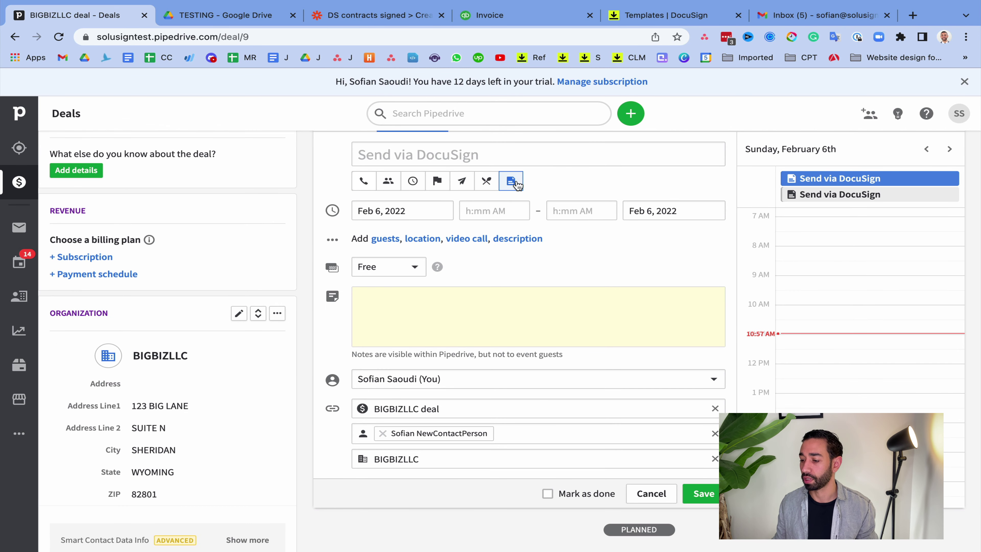
pyautogui.click(702, 494)
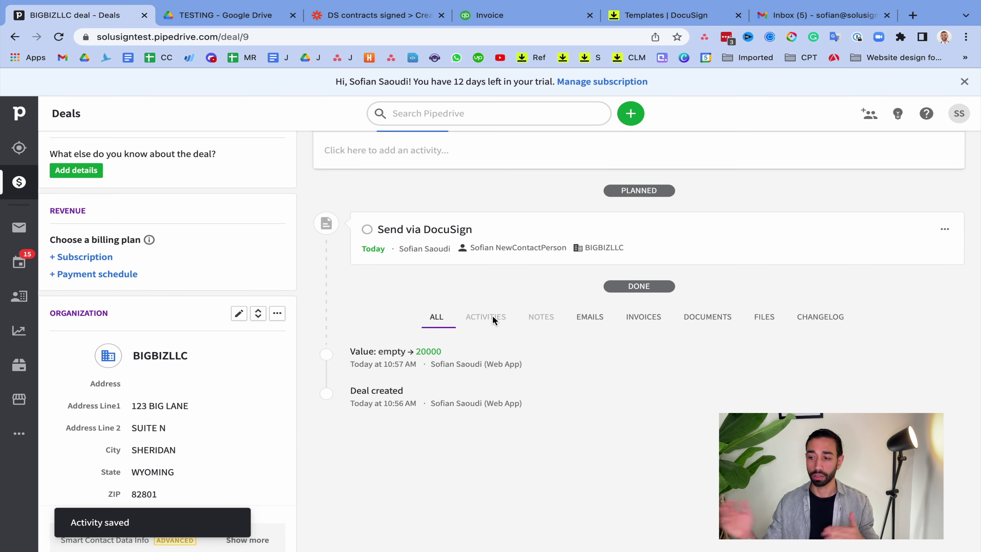
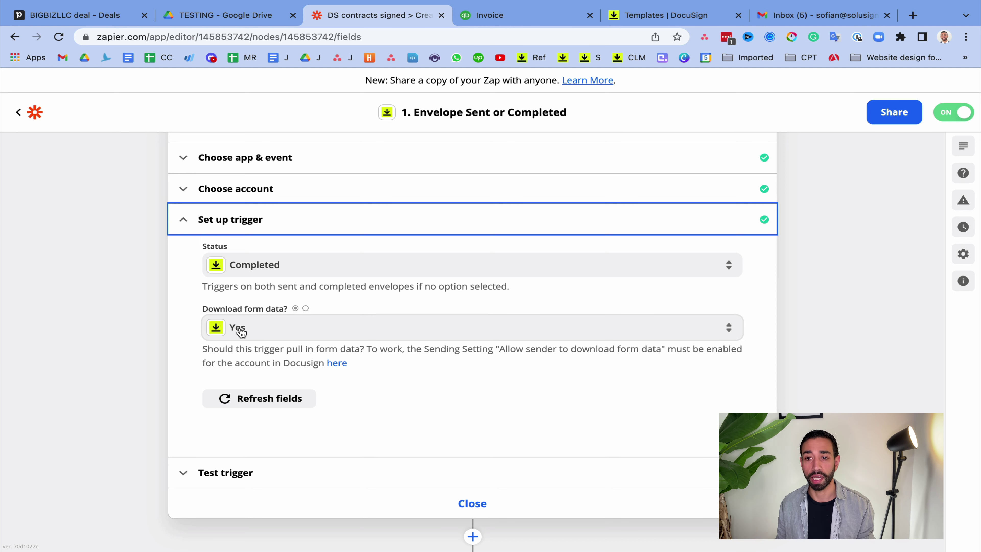
# Open the Zap's "Split Recipient Names" action and examine its transform, input and separator settings
pyautogui.scroll(-5, 414, 343)
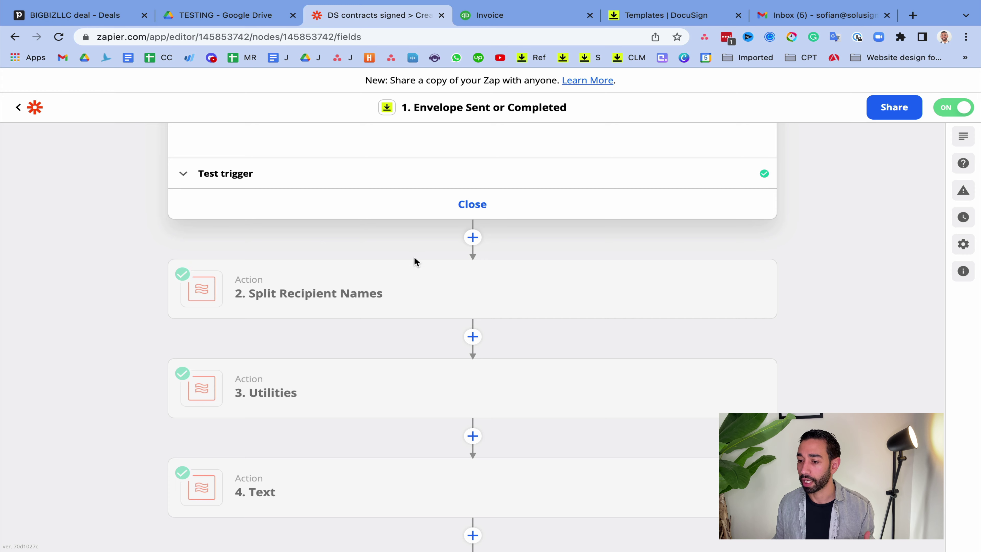
pyautogui.scroll(1, 414, 256)
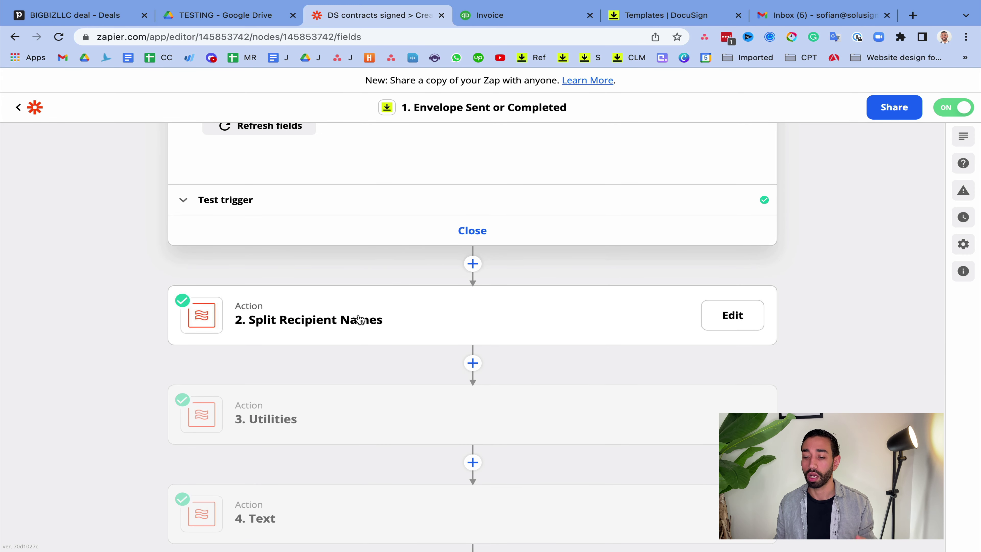
pyautogui.click(372, 319)
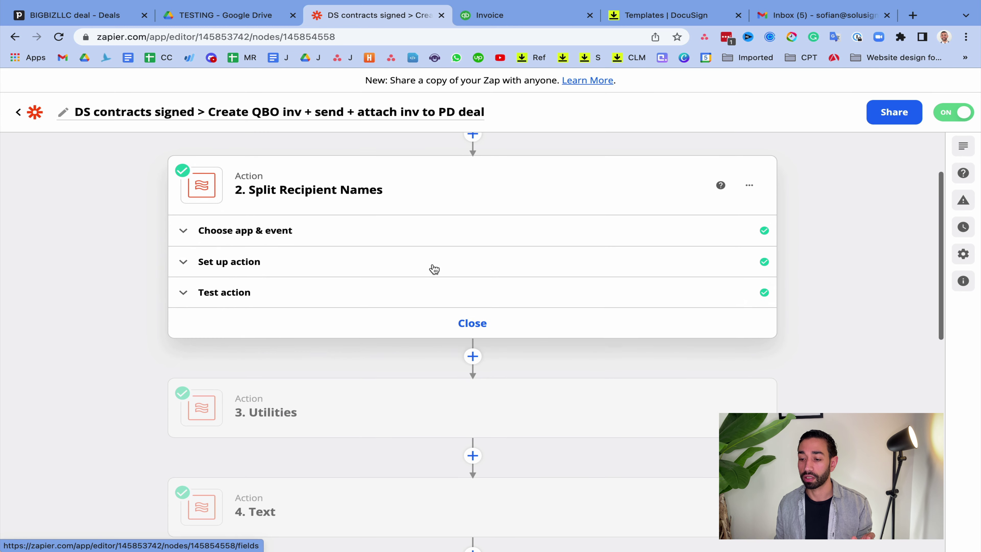
pyautogui.click(241, 264)
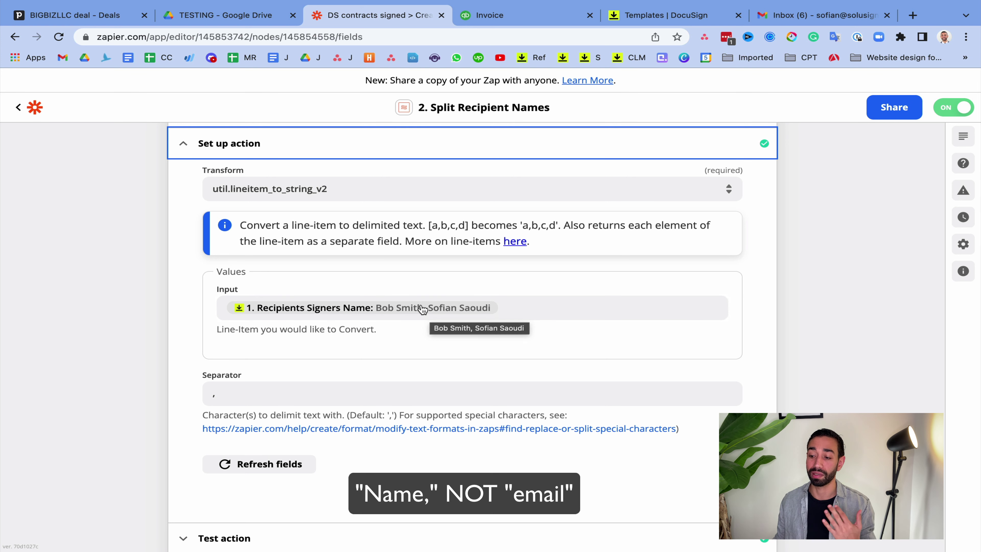
pyautogui.scroll(-5, 424, 325)
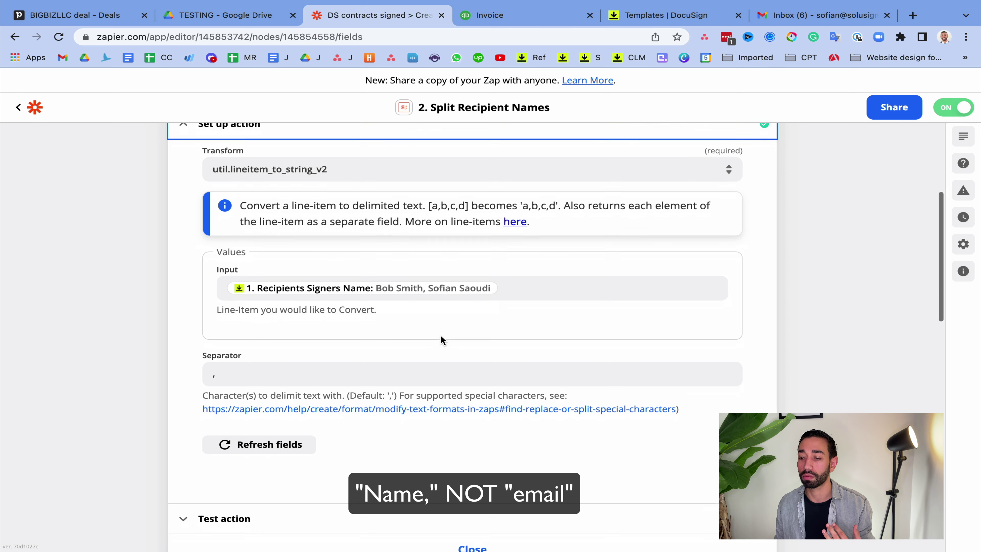
pyautogui.scroll(3, 269, 201)
pyautogui.scroll(2, 390, 294)
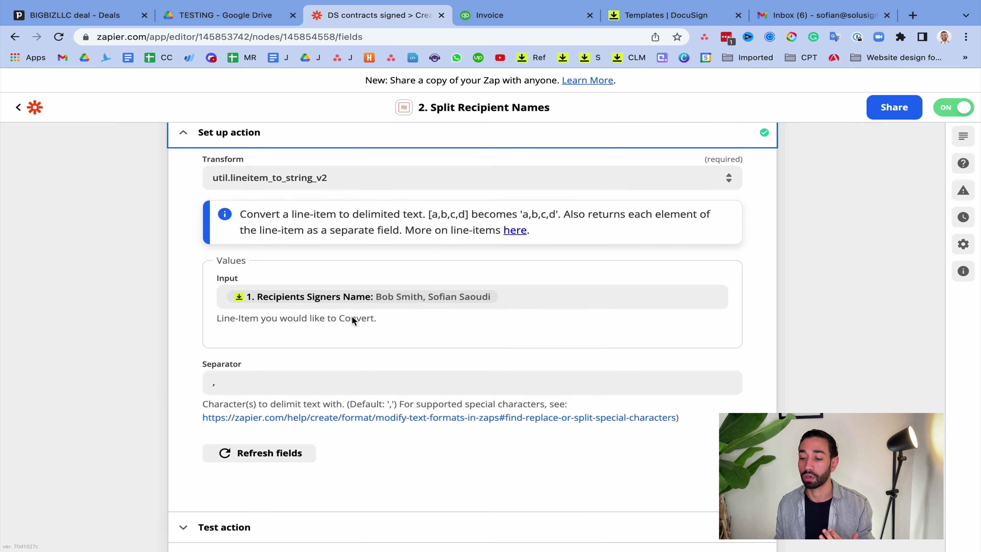
pyautogui.scroll(-5, 350, 357)
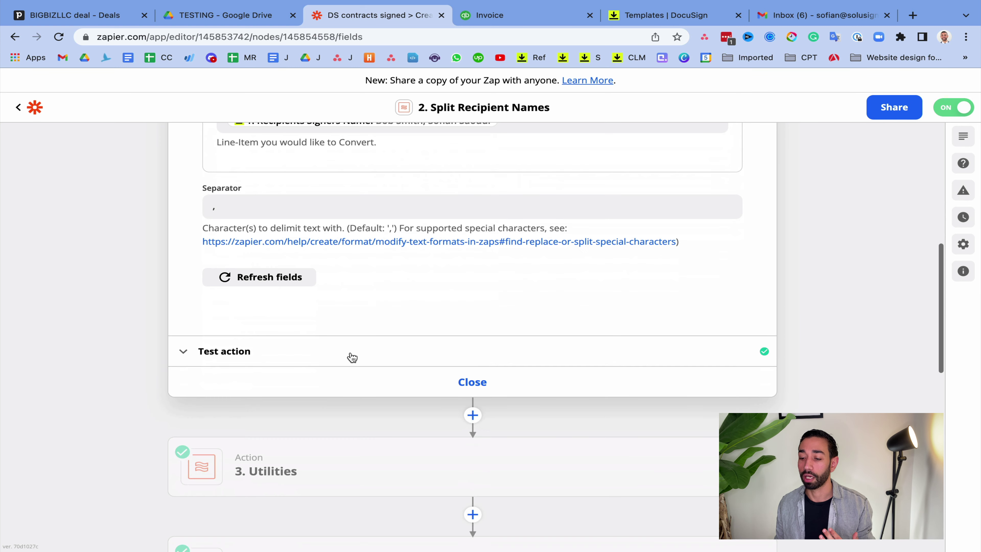
# Examine the test output of the "Utilities" action, then look over the "Text" action and the QuickBooks actions below it
pyautogui.click(333, 469)
pyautogui.scroll(-6, 425, 387)
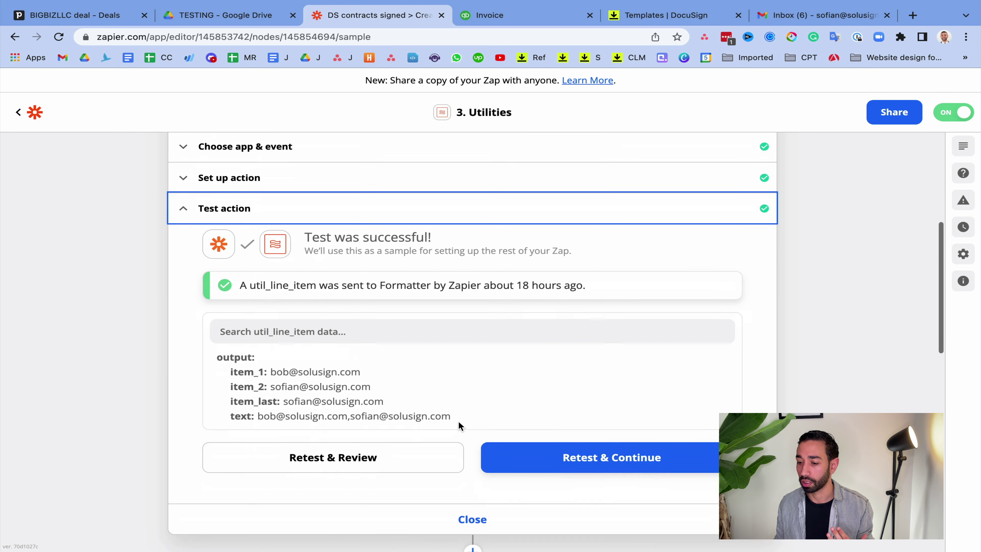
pyautogui.click(322, 412)
pyautogui.scroll(3, 386, 259)
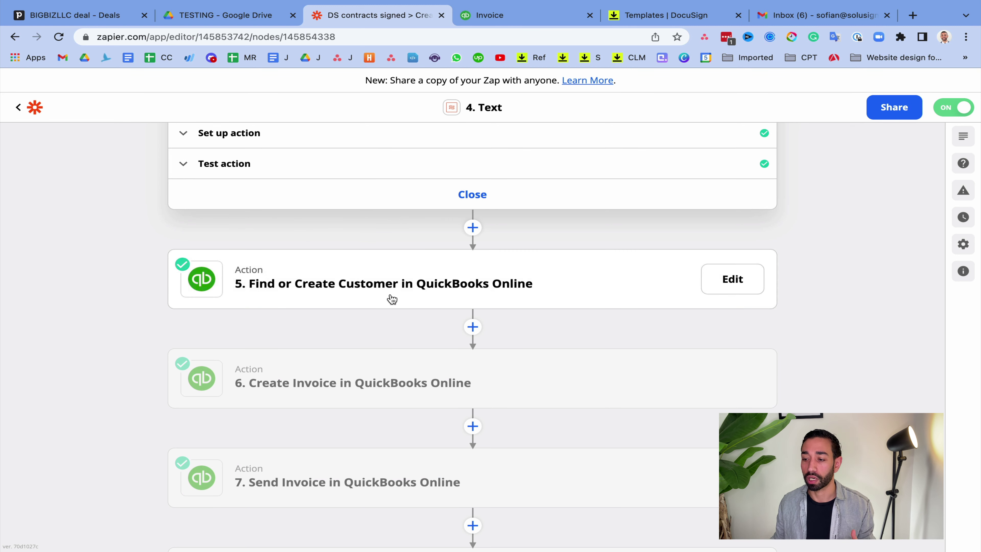
pyautogui.scroll(7, 390, 296)
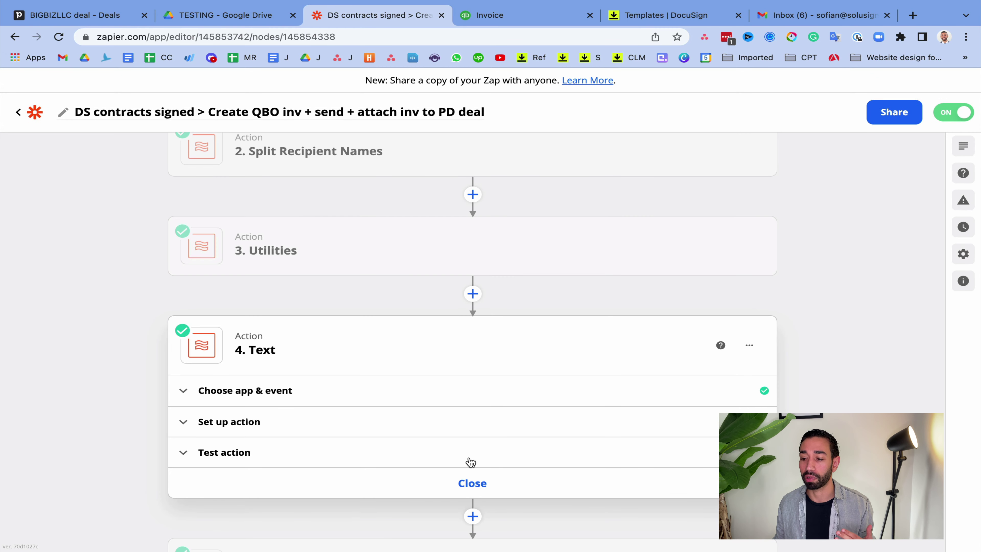
pyautogui.click(472, 483)
pyautogui.scroll(3, 363, 293)
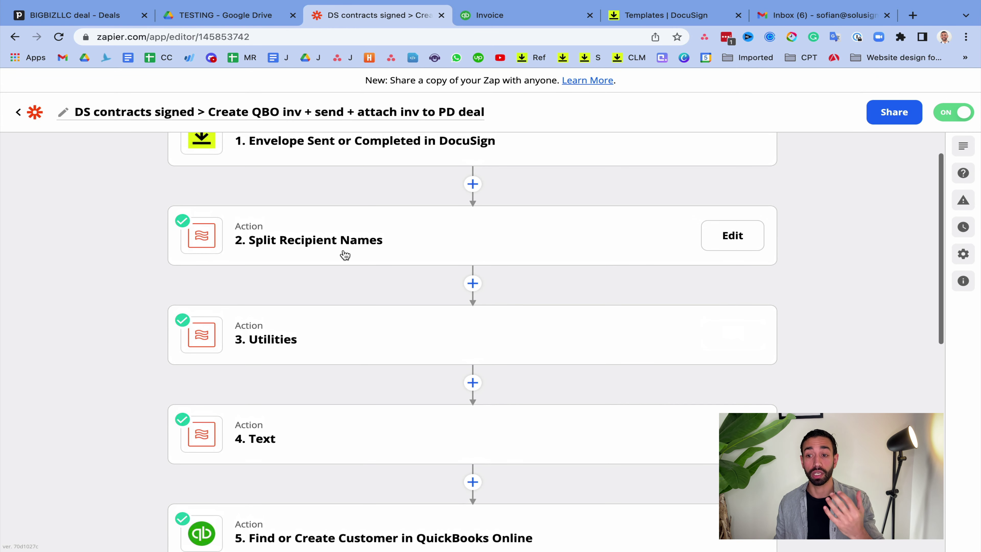
pyautogui.scroll(-5, 357, 427)
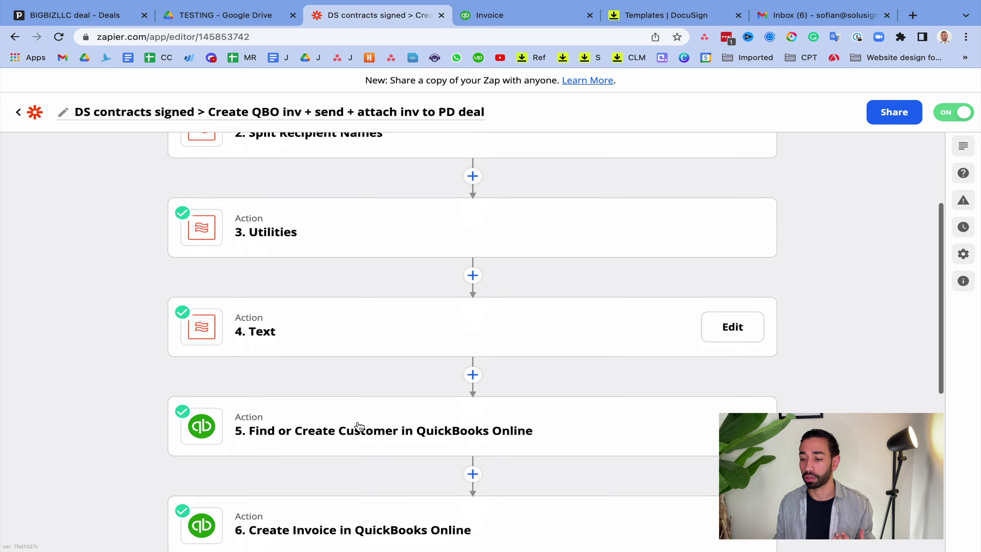
pyautogui.scroll(-2, 427, 368)
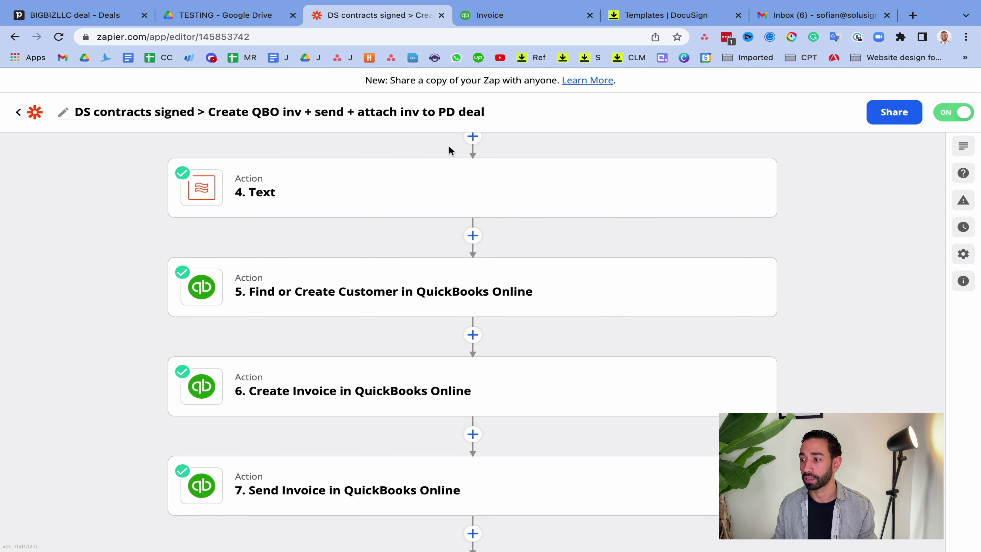
# Open the consulting agreement from the DocuSign e-mail in Gmail, complete the client's signing with "Cool title" as title, and decline the account sign-up
pyautogui.moveTo(619, 171)
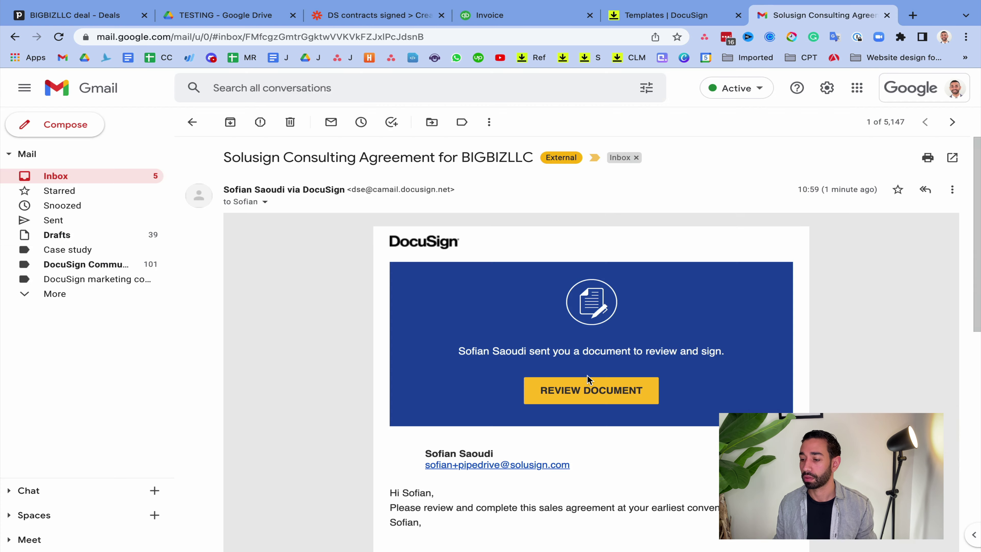
pyautogui.click(587, 390)
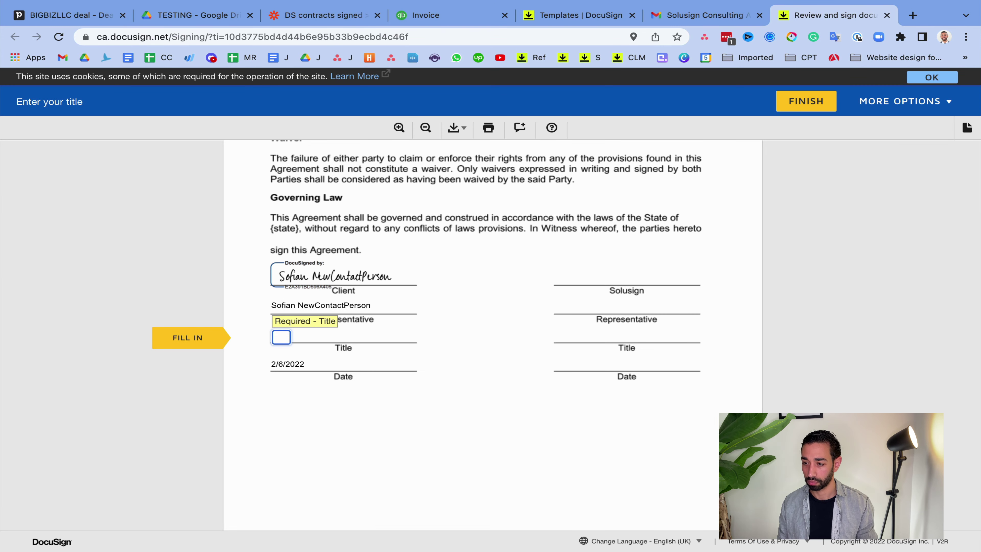
pyautogui.write('Cool title')
pyautogui.click(806, 101)
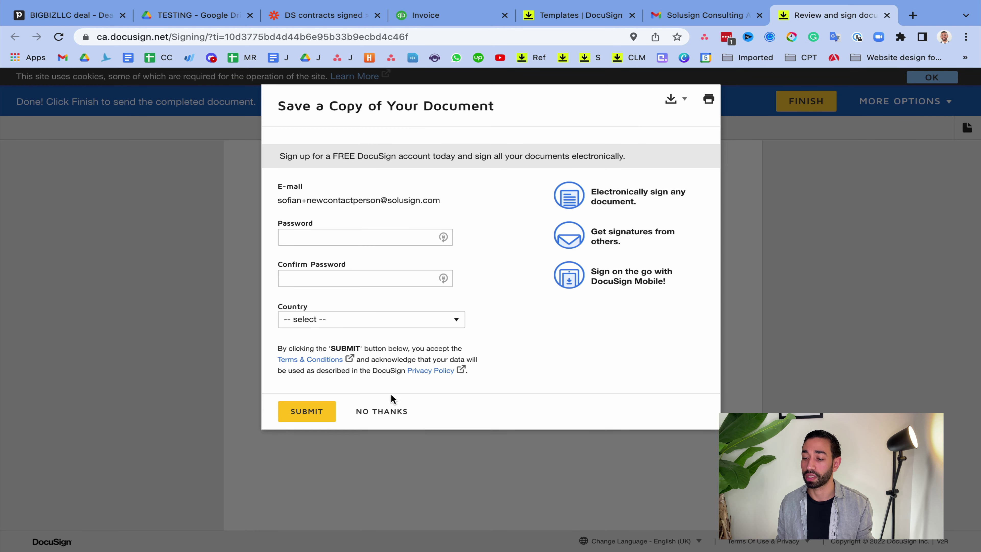
pyautogui.click(388, 409)
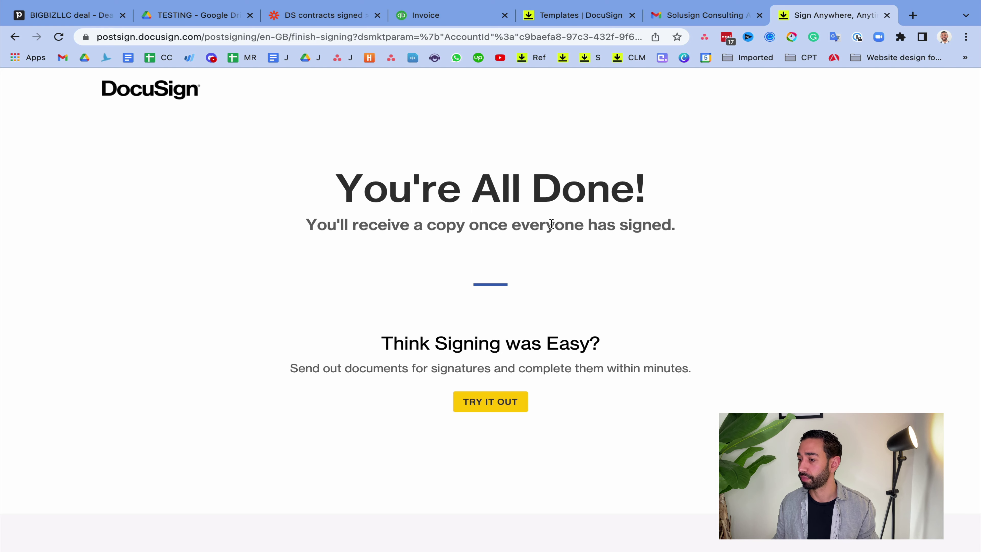
pyautogui.press('super+w')
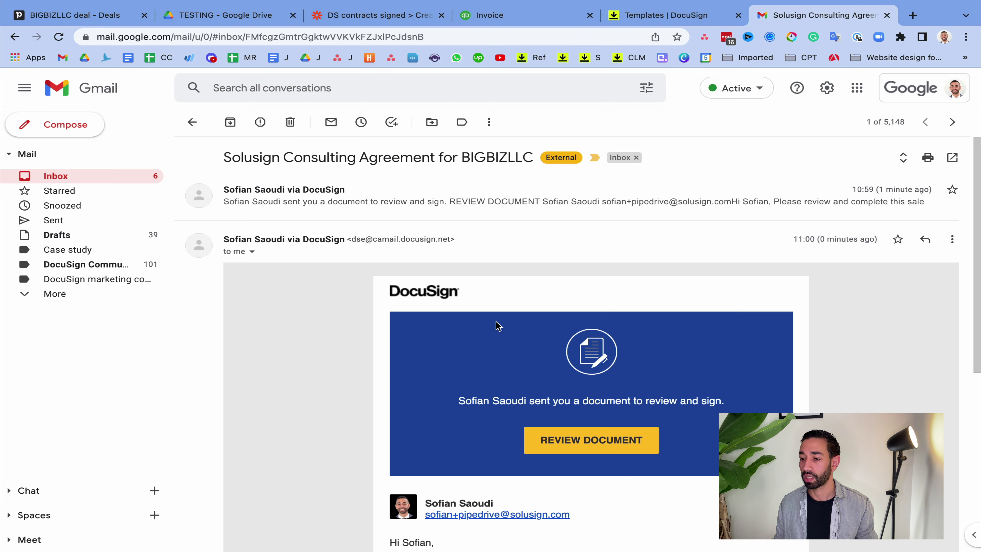
# Open the agreement from the second DocuSign e-mail, sign it as Solusign's representative, finish, and decline the login
pyautogui.click(576, 444)
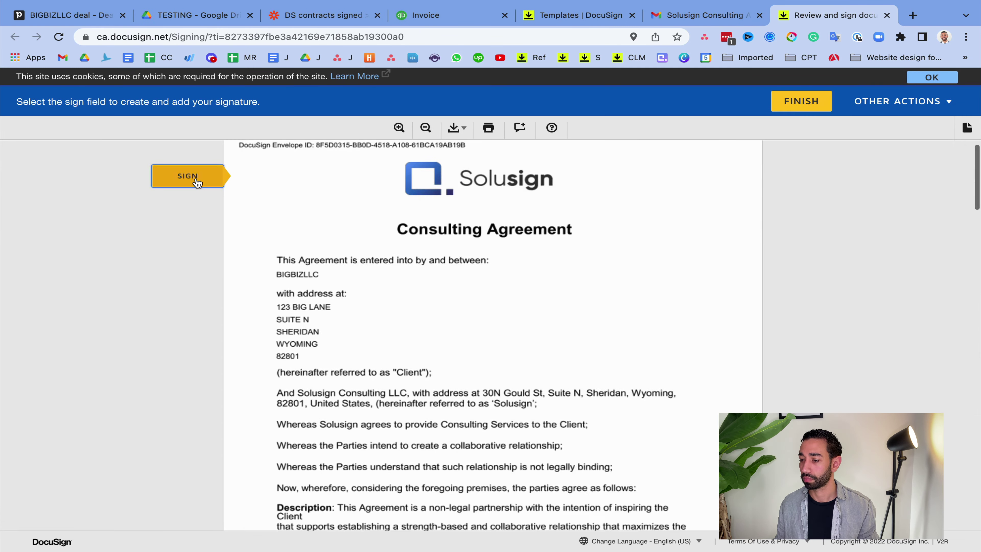
pyautogui.click(195, 179)
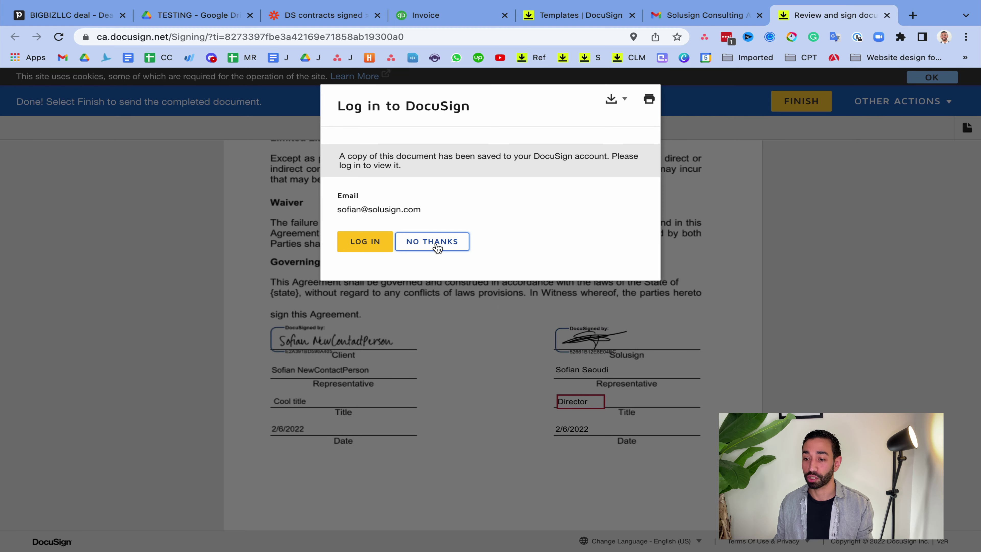
pyautogui.click(435, 242)
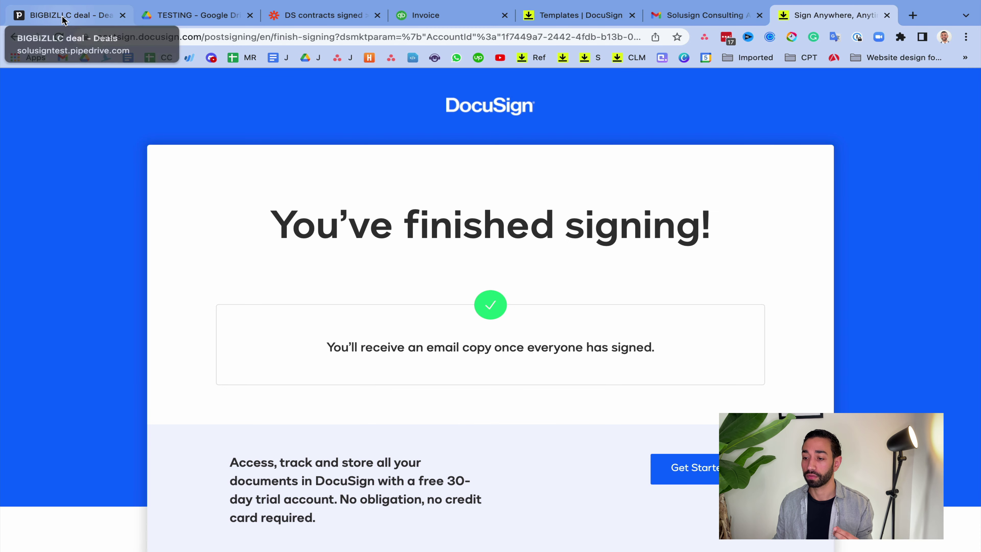
# Switch to Pipedrive and check the pipeline stage and planned activity of the BIGBIZLLC deal
pyautogui.click(64, 18)
pyautogui.scroll(5, 247, 190)
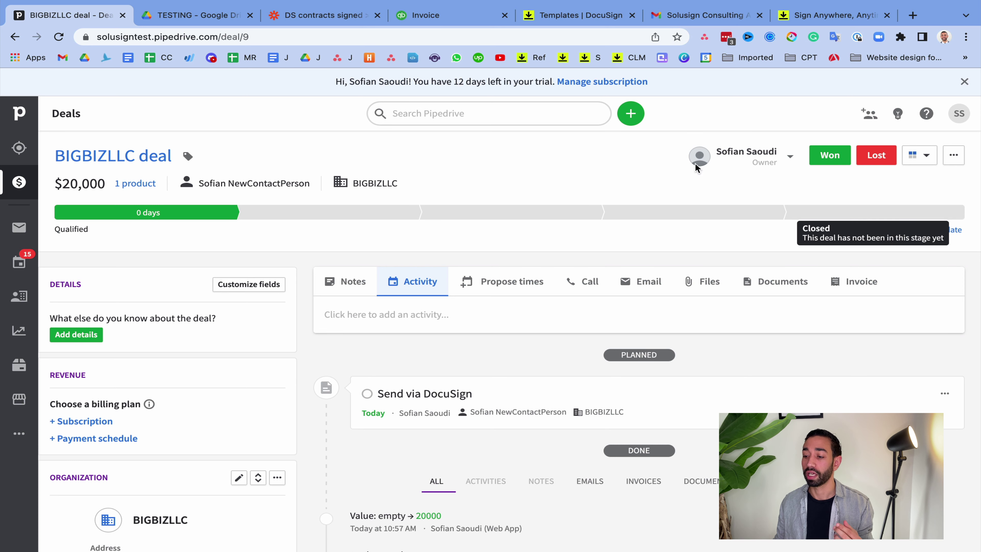
pyautogui.scroll(-1, 471, 162)
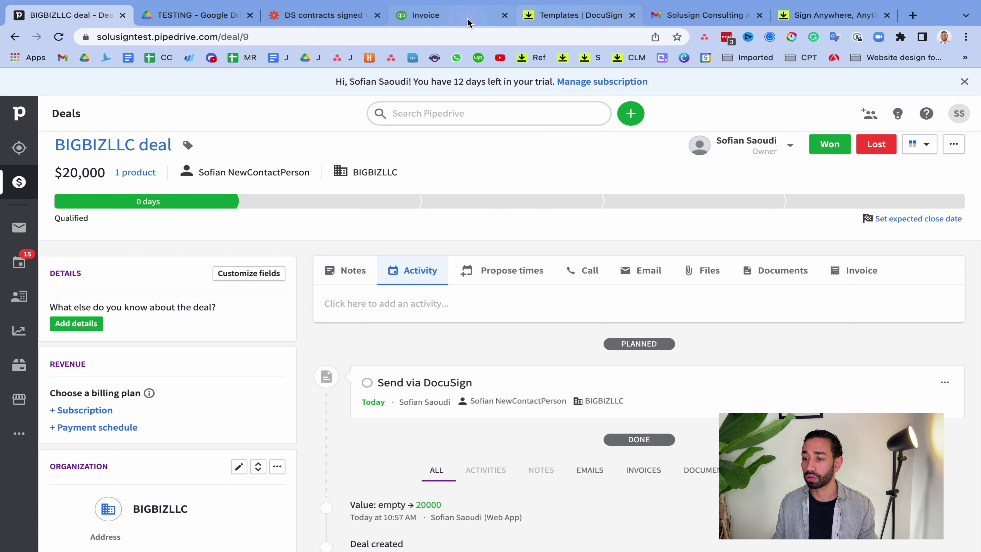
# Switch to Zapier, review the Zap's sequence of steps, open "Find or Create Customer in QuickBooks Online", and close the finished DocuSign signing page
pyautogui.click(298, 16)
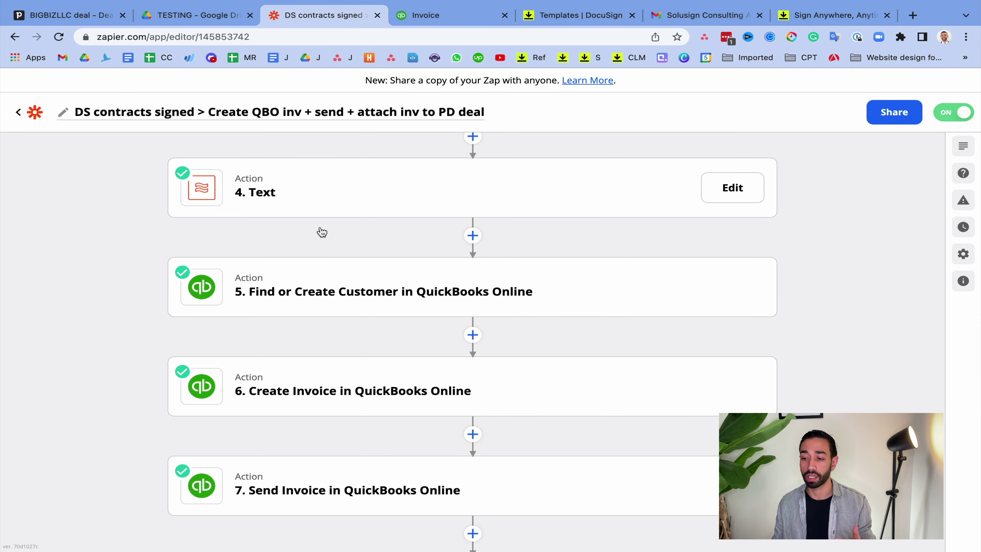
pyautogui.scroll(5, 321, 235)
pyautogui.scroll(1, 323, 242)
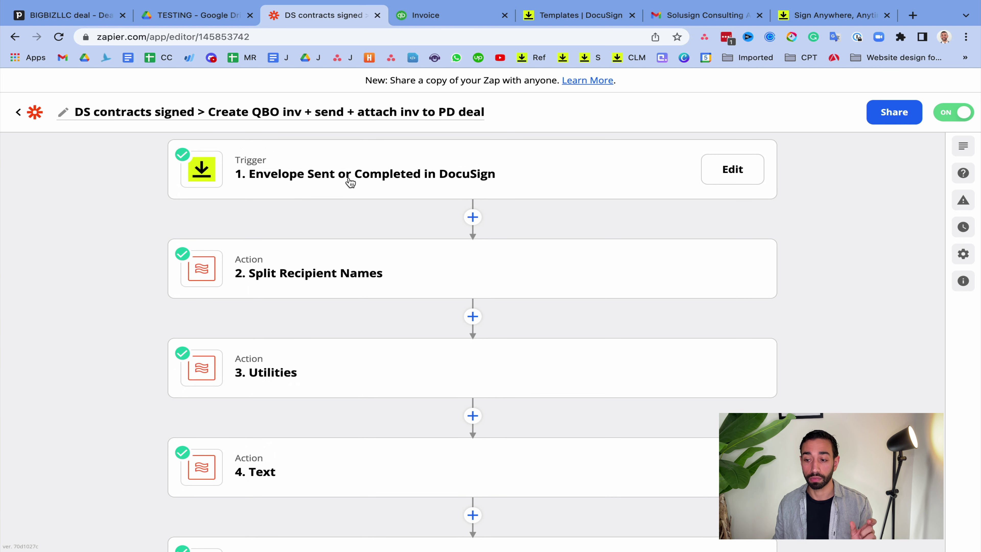
pyautogui.scroll(-1, 350, 181)
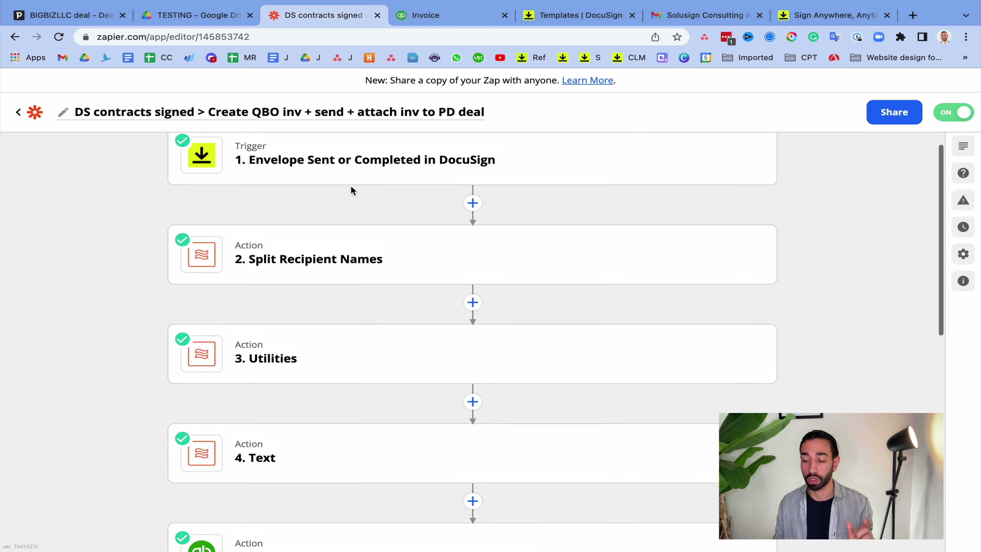
pyautogui.scroll(1, 350, 191)
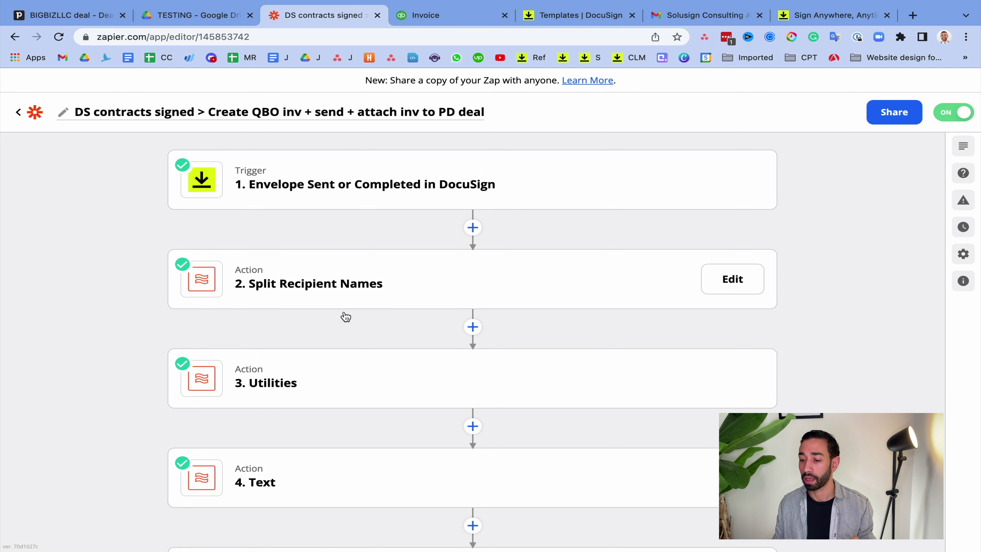
pyautogui.scroll(-5, 342, 333)
pyautogui.scroll(-2, 339, 348)
pyautogui.scroll(-2, 340, 348)
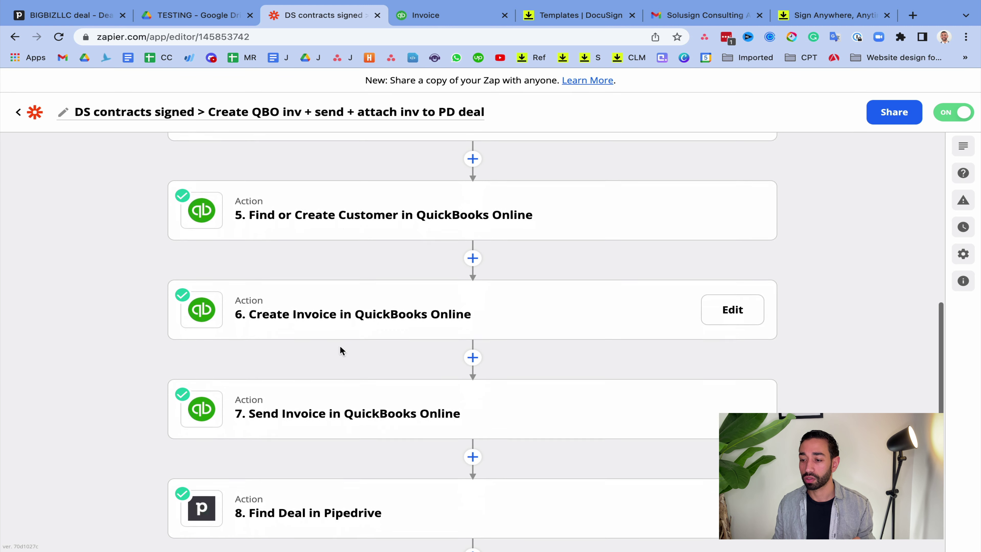
pyautogui.click(333, 216)
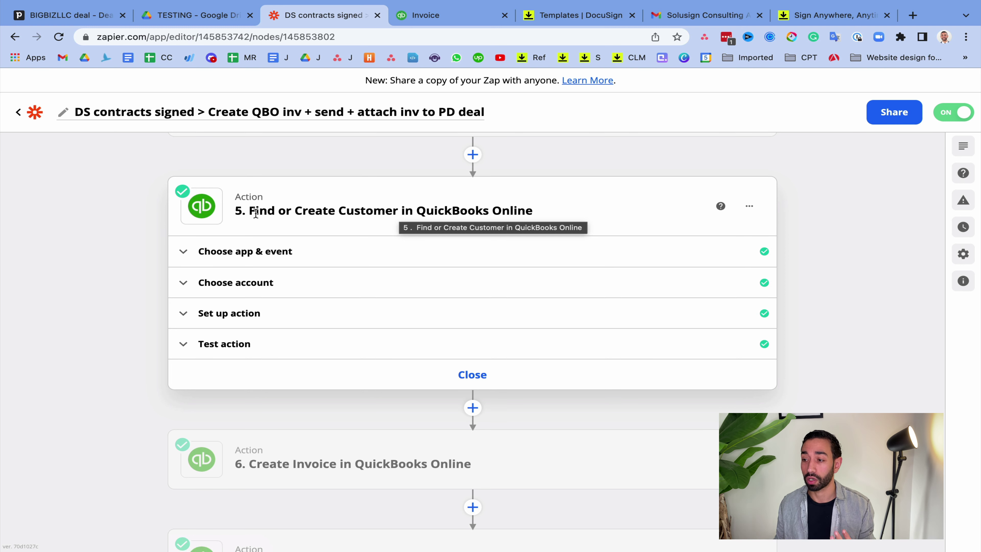
pyautogui.click(887, 16)
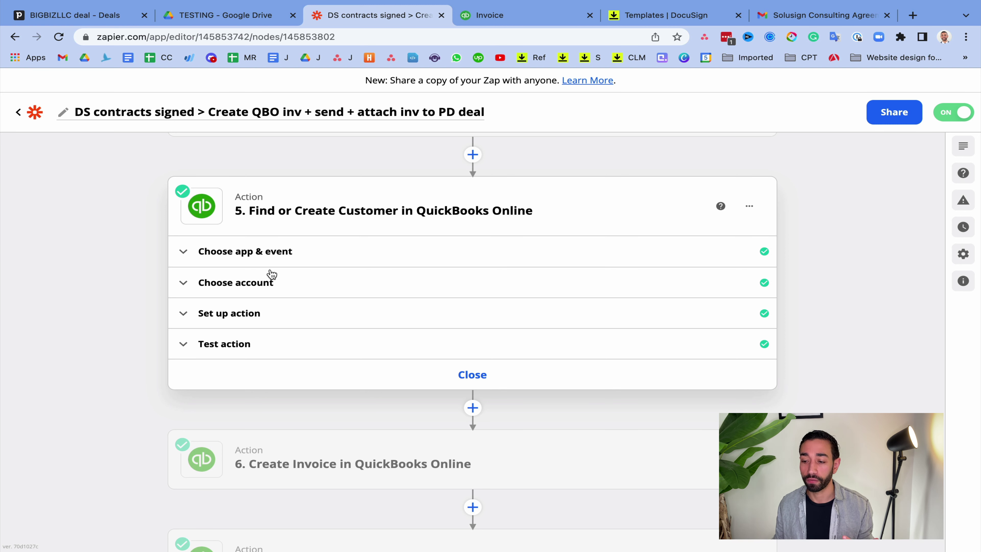
# Expand the action setup of Find or Create Customer, search the Search Value's insertable data for "client na", and dismiss the list without inserting anything
pyautogui.click(245, 317)
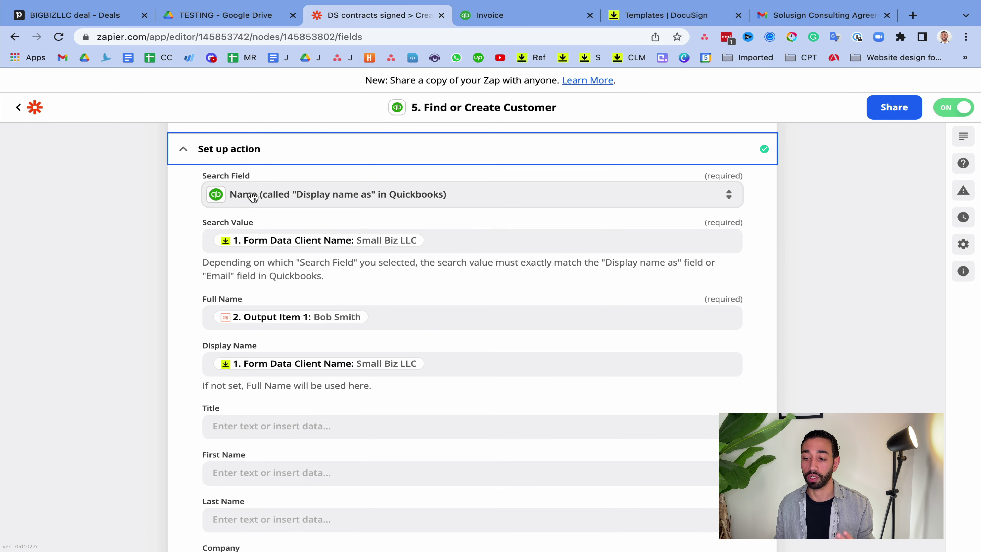
pyautogui.scroll(2, 271, 217)
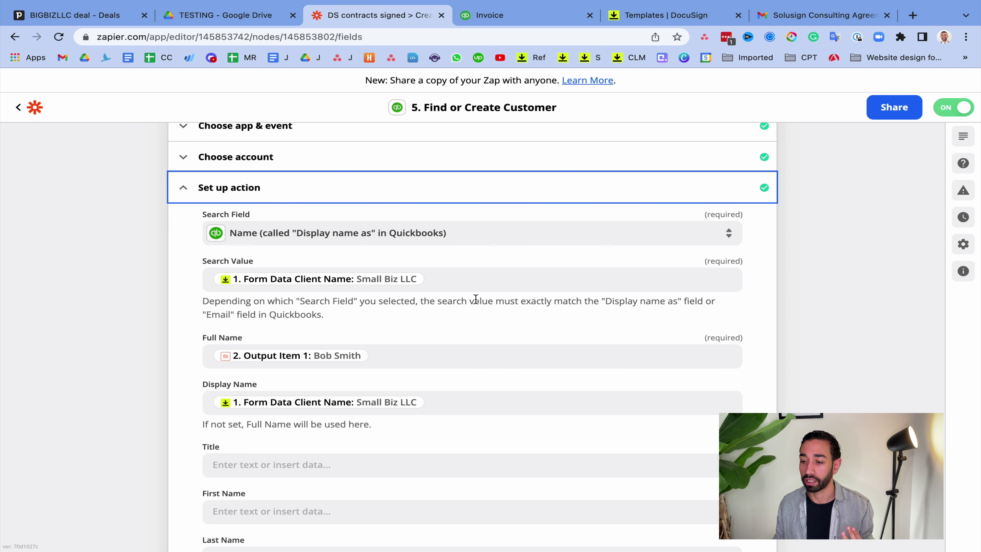
pyautogui.click(477, 278)
pyautogui.click(305, 374)
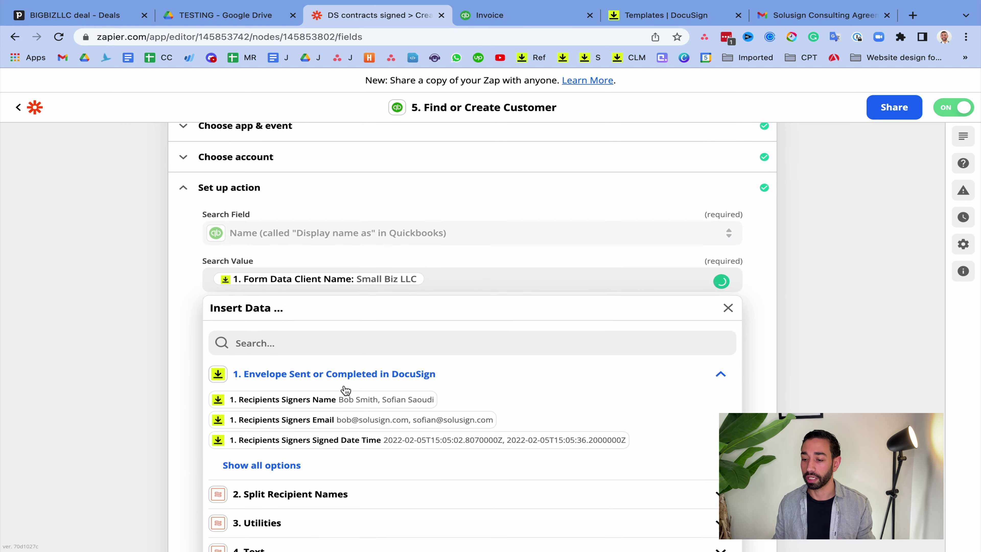
pyautogui.scroll(-2, 405, 389)
pyautogui.click(287, 300)
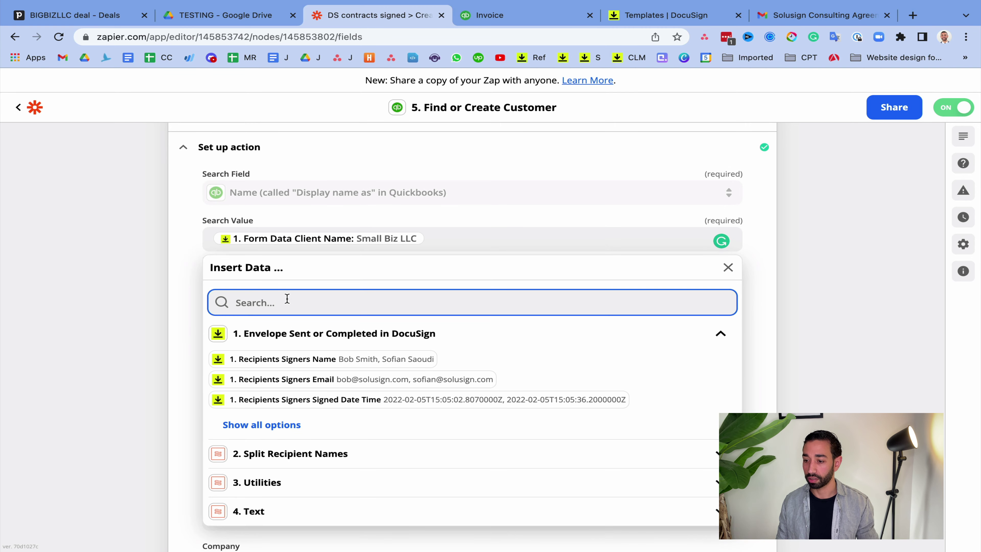
pyautogui.write('client na')
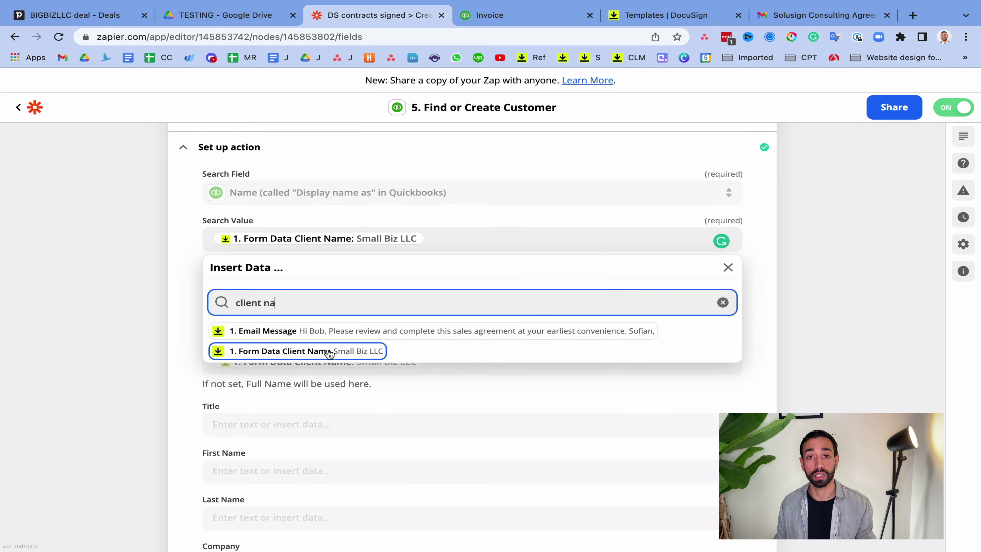
pyautogui.click(67, 289)
pyautogui.scroll(-1, 294, 316)
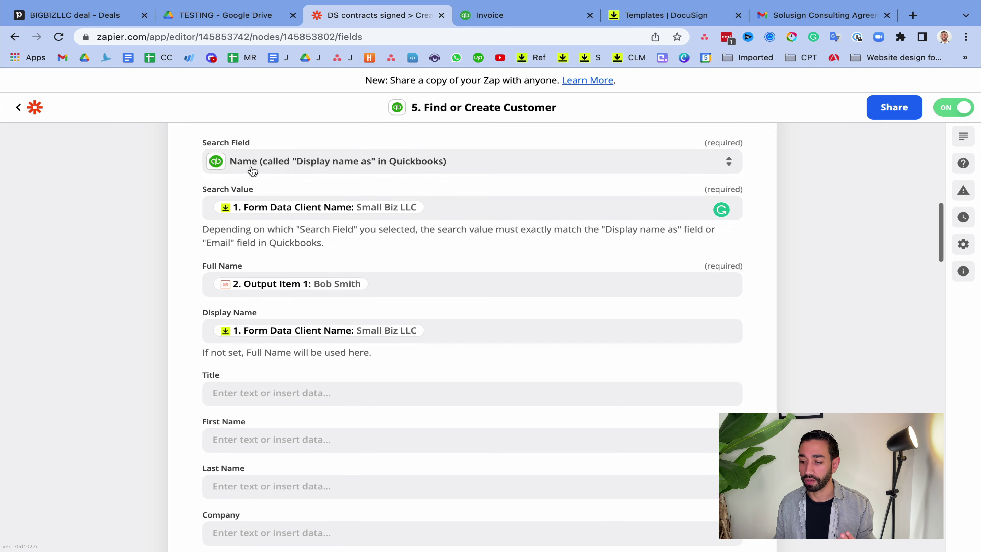
# Examine how the customer's display name, email, GST registration type and address fields are mapped in the Find or Create Customer setup
pyautogui.scroll(1, 325, 348)
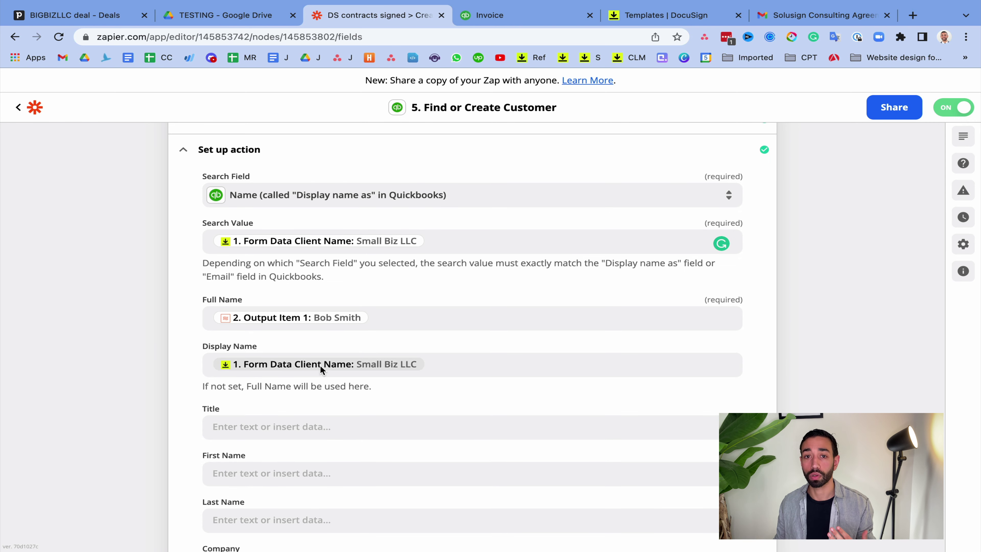
pyautogui.scroll(-10, 319, 365)
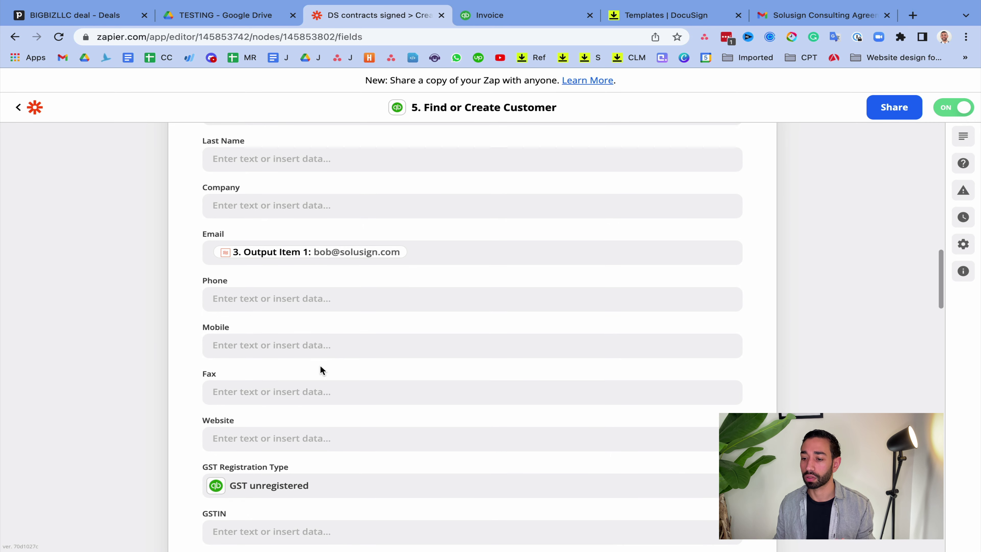
pyautogui.scroll(2, 202, 238)
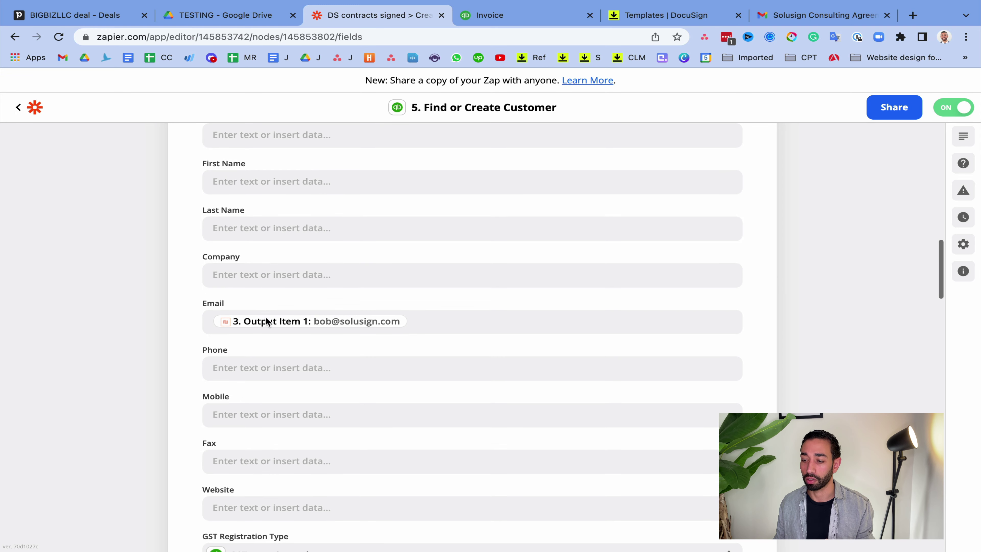
pyautogui.scroll(2, 154, 288)
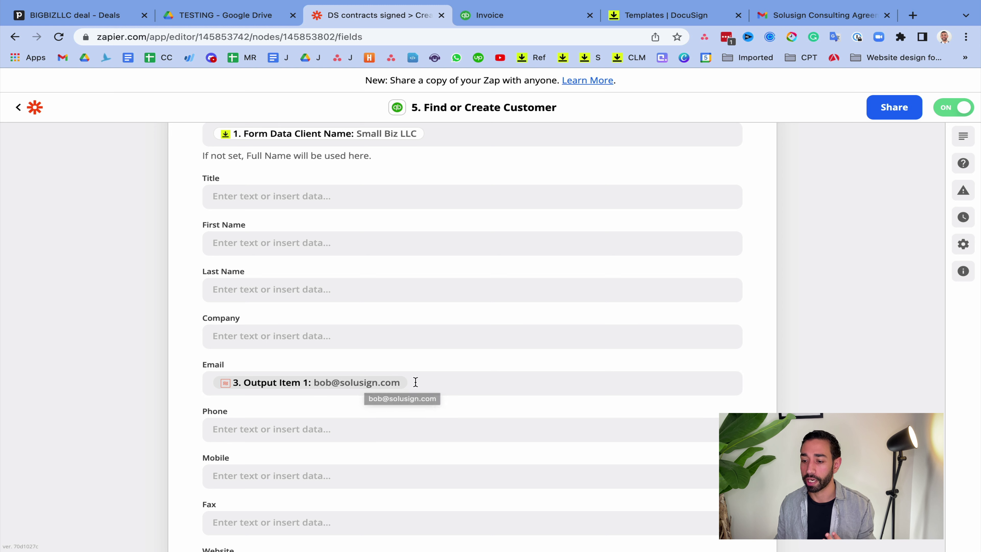
pyautogui.scroll(-9, 333, 412)
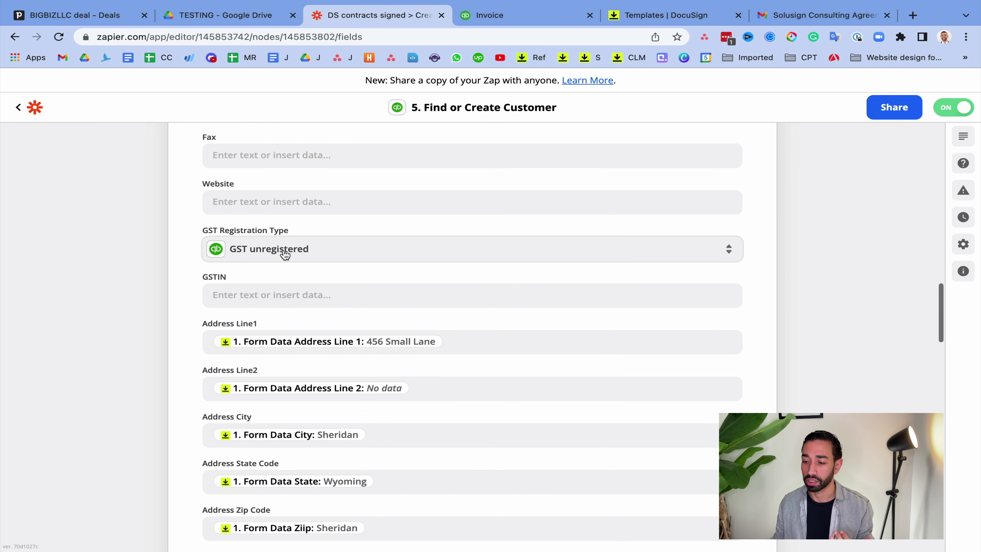
pyautogui.scroll(-4, 364, 302)
pyautogui.scroll(2, 320, 292)
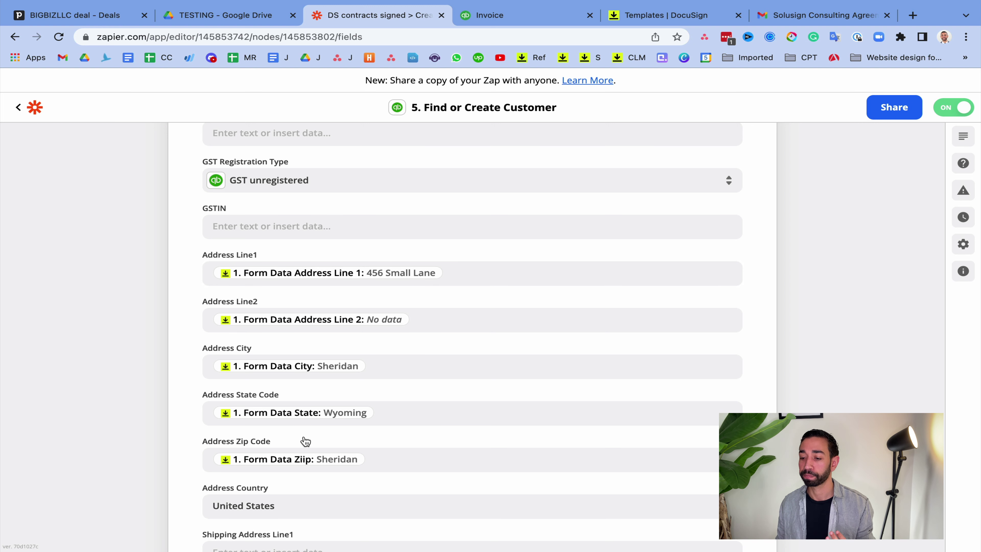
pyautogui.scroll(-5, 384, 415)
# Examine the remaining customer fields down to the payment terms and the option to create the QuickBooks Online customer if it doesn't exist
pyautogui.scroll(-13, 384, 416)
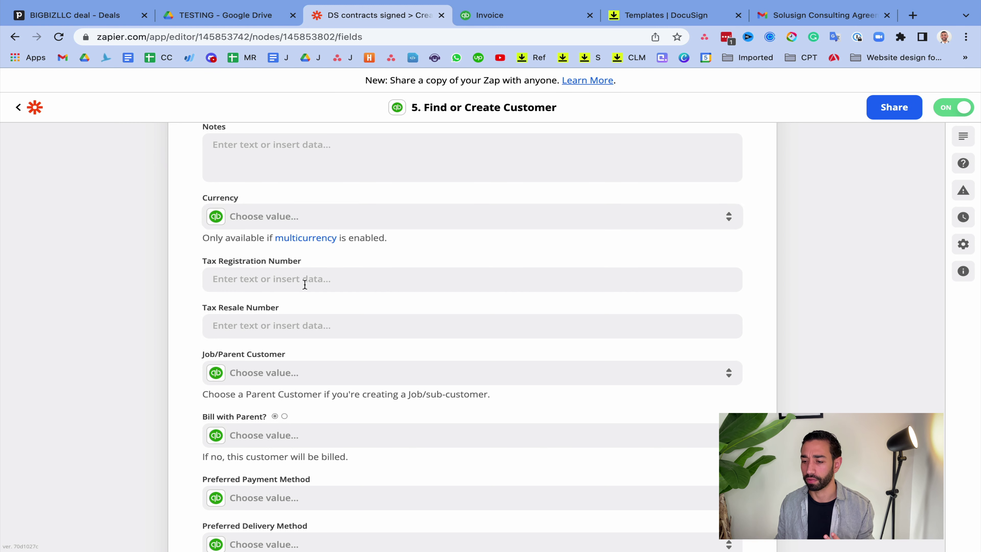
pyautogui.scroll(-1, 306, 282)
pyautogui.scroll(-2, 305, 287)
pyautogui.scroll(-1, 364, 340)
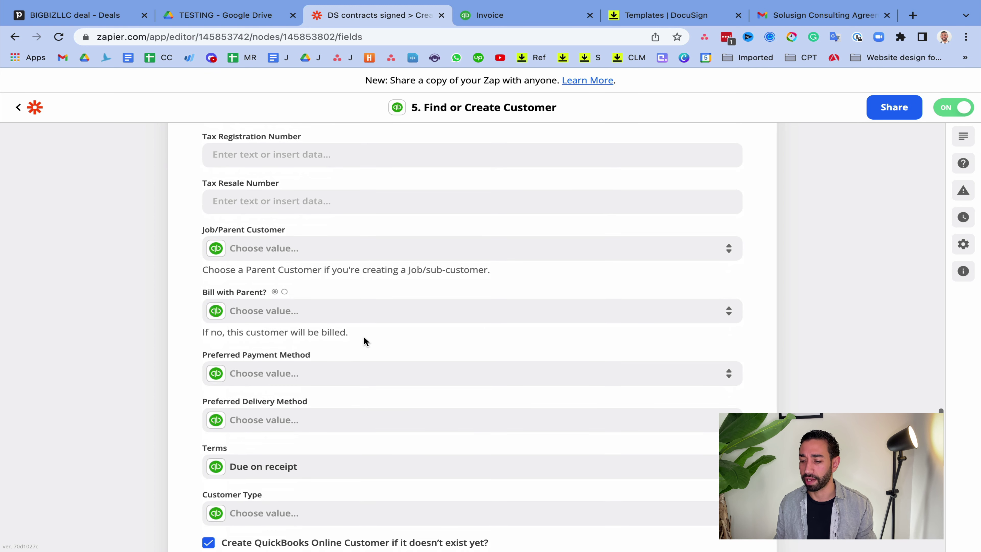
pyautogui.scroll(-2, 365, 341)
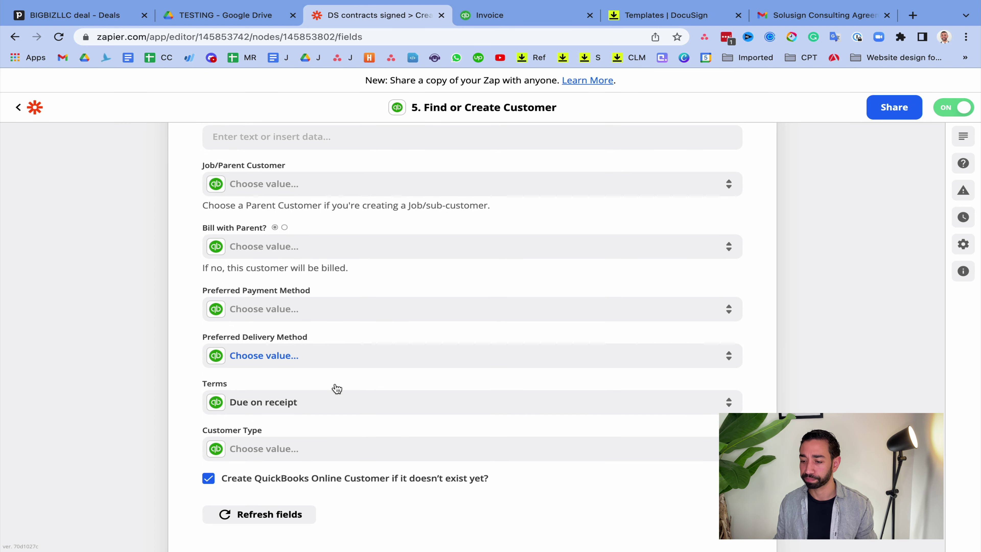
pyautogui.scroll(-2, 339, 390)
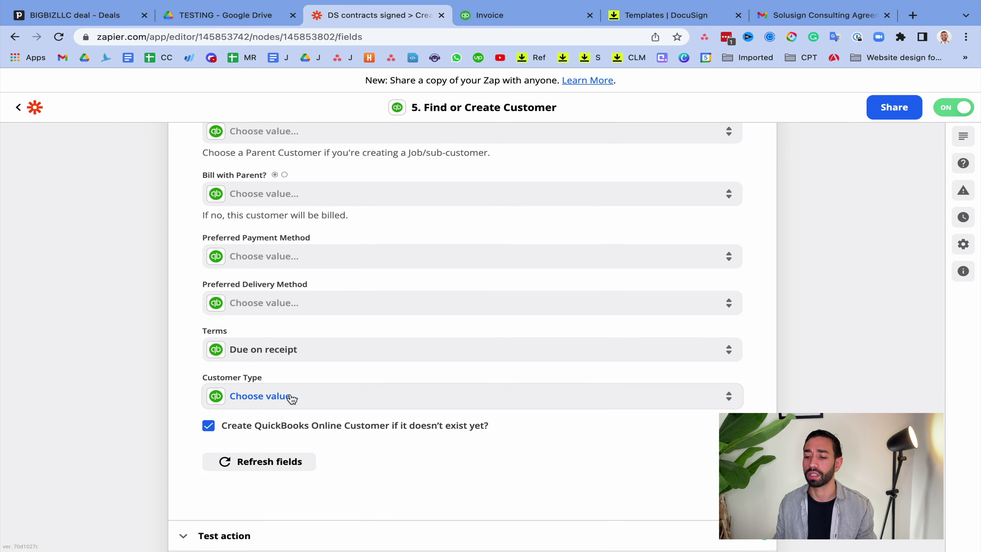
pyautogui.scroll(-2, 317, 417)
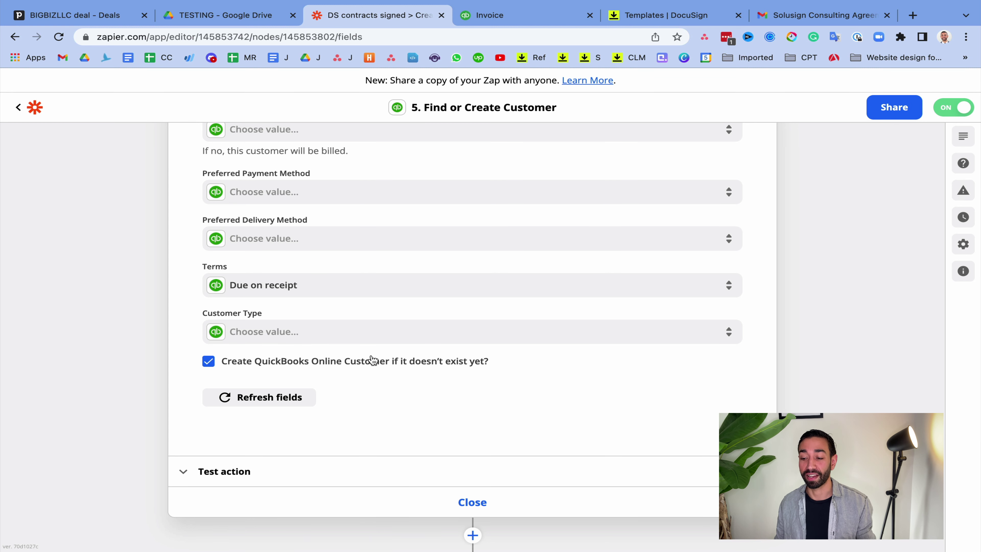
pyautogui.scroll(-4, 472, 423)
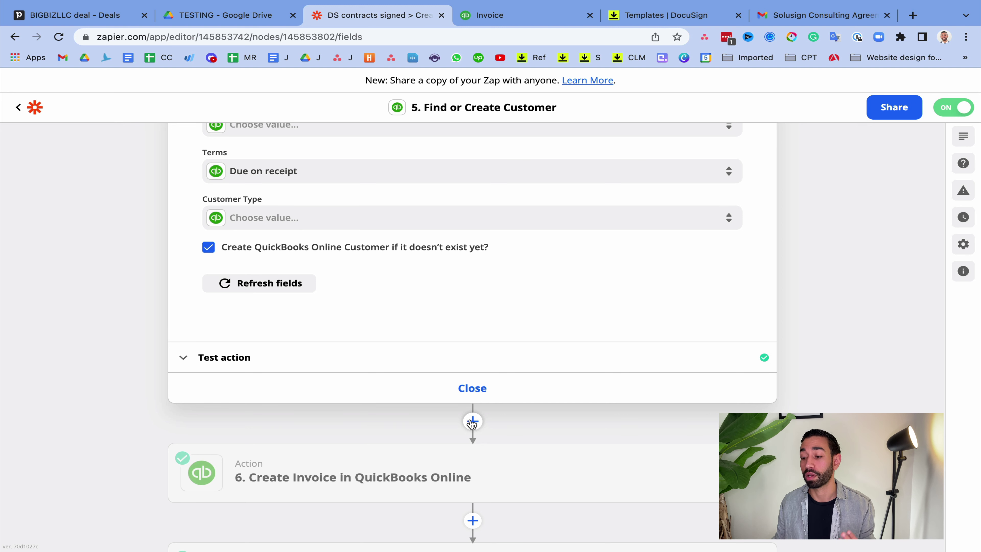
pyautogui.click(220, 275)
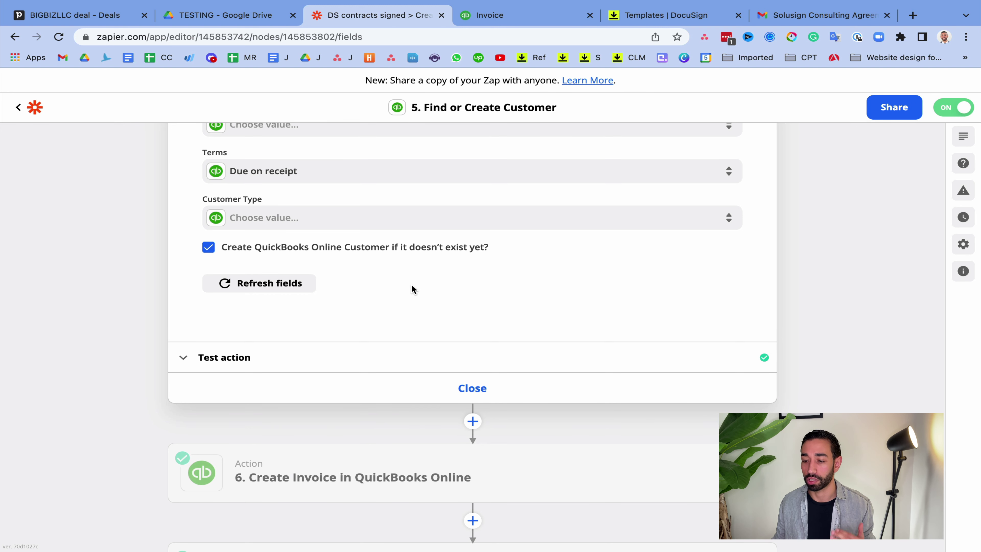
# Open step 6, "Create Invoice in QuickBooks Online", and expand its action setup
pyautogui.scroll(-4, 440, 367)
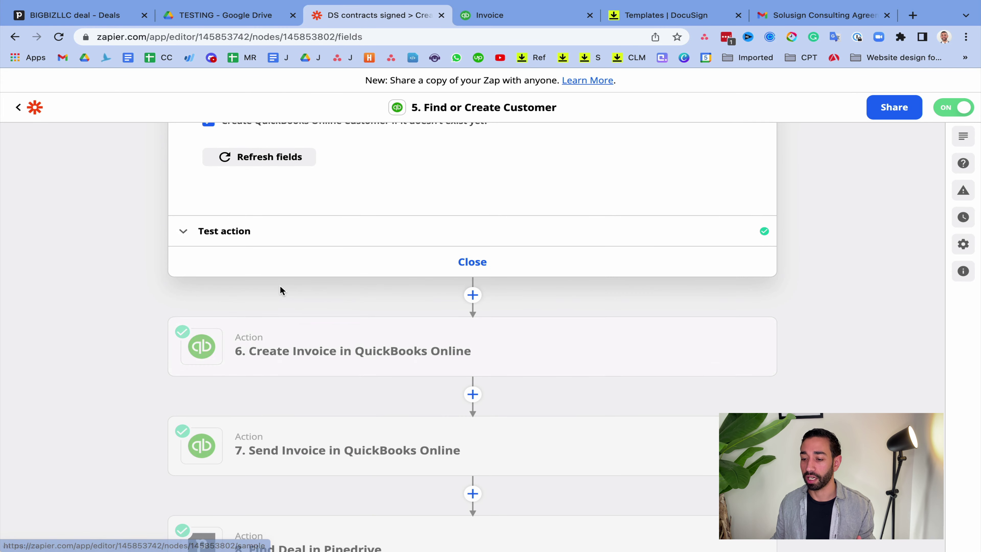
pyautogui.click(366, 370)
pyautogui.click(366, 279)
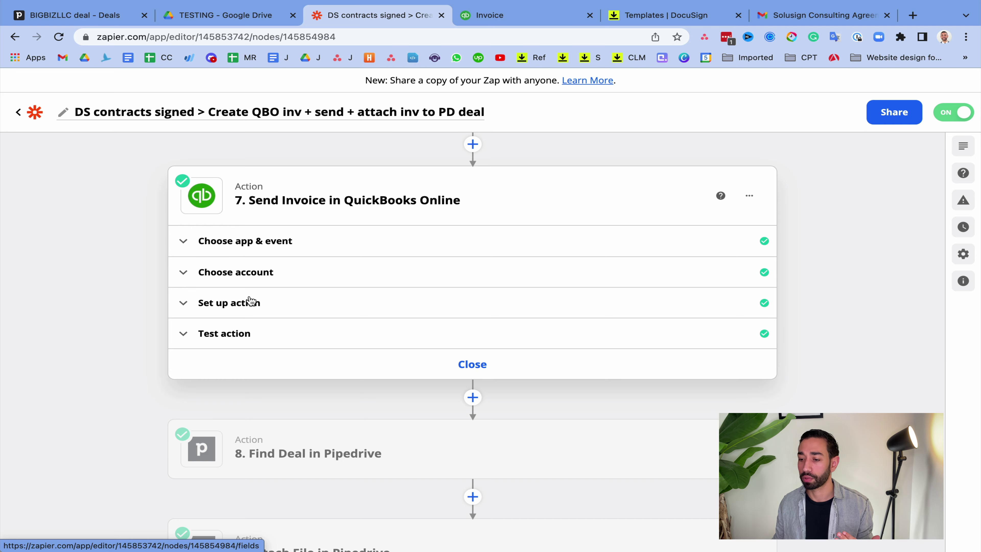
pyautogui.scroll(7, 372, 247)
pyautogui.click(373, 316)
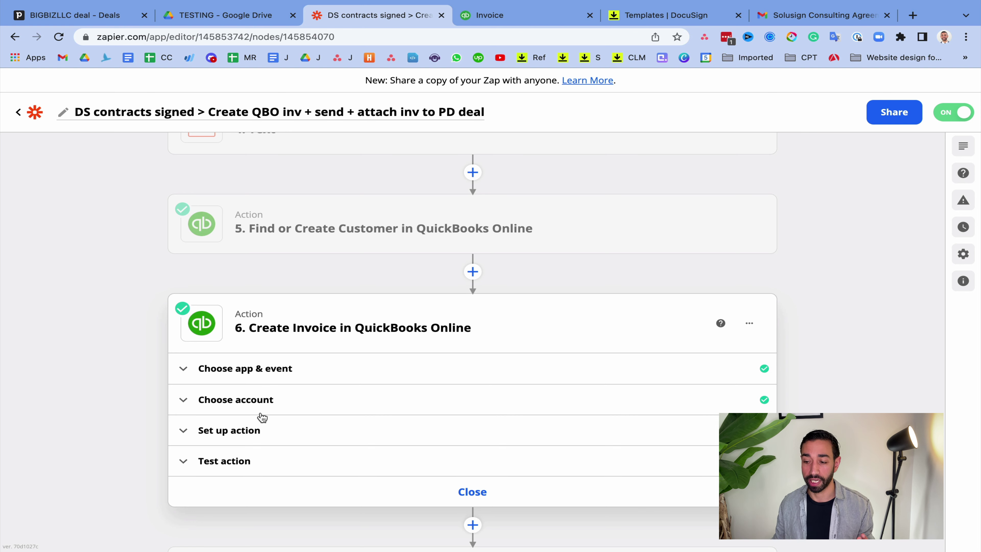
pyautogui.click(269, 421)
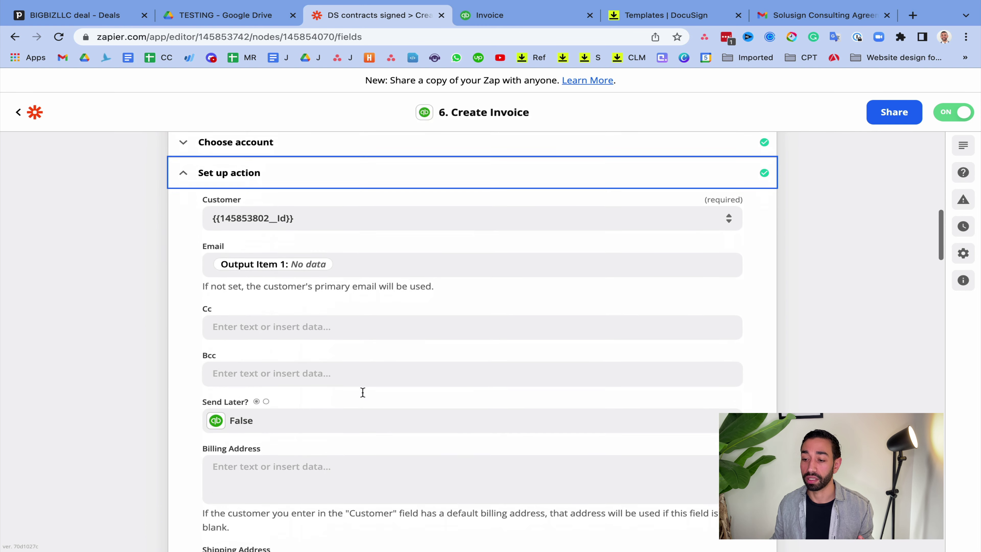
# Examine how the invoice's Customer and Email fields are mapped to data from the earlier Zap steps
pyautogui.scroll(3, 103, 297)
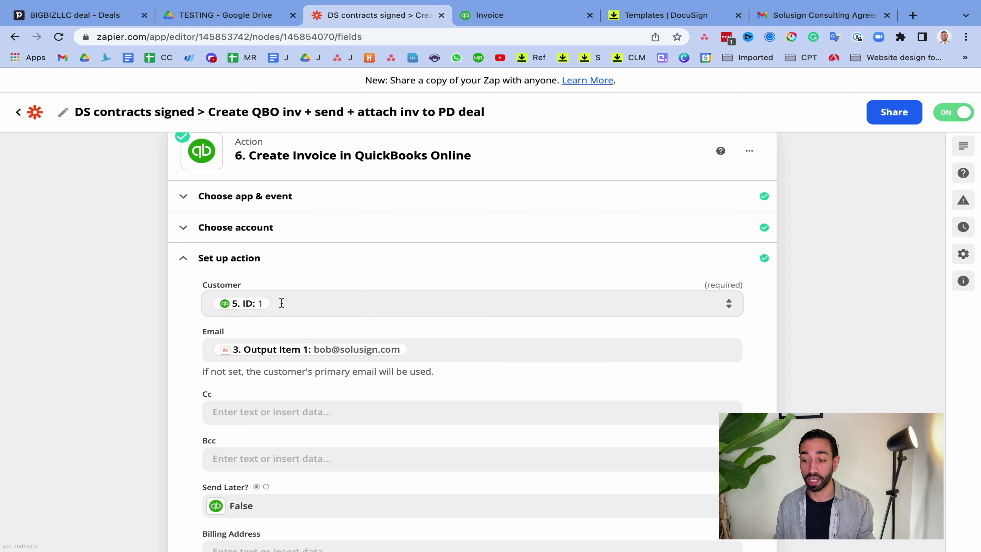
pyautogui.scroll(5, 280, 303)
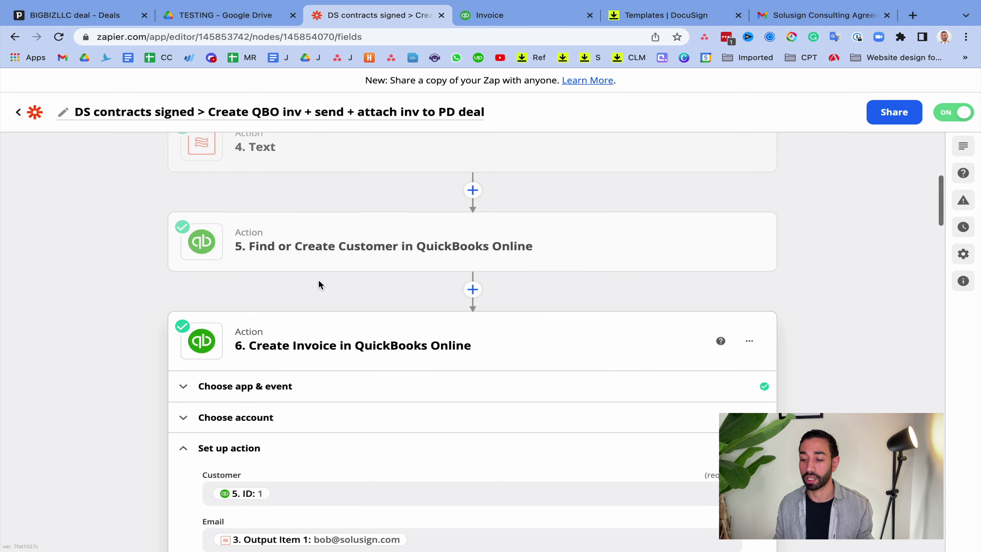
pyautogui.scroll(-3, 331, 317)
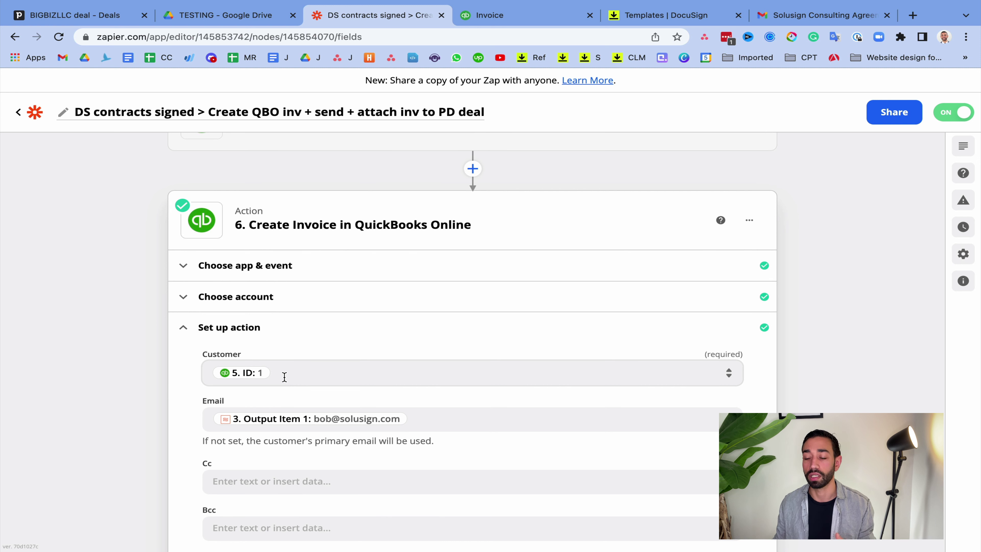
pyautogui.scroll(-2, 335, 389)
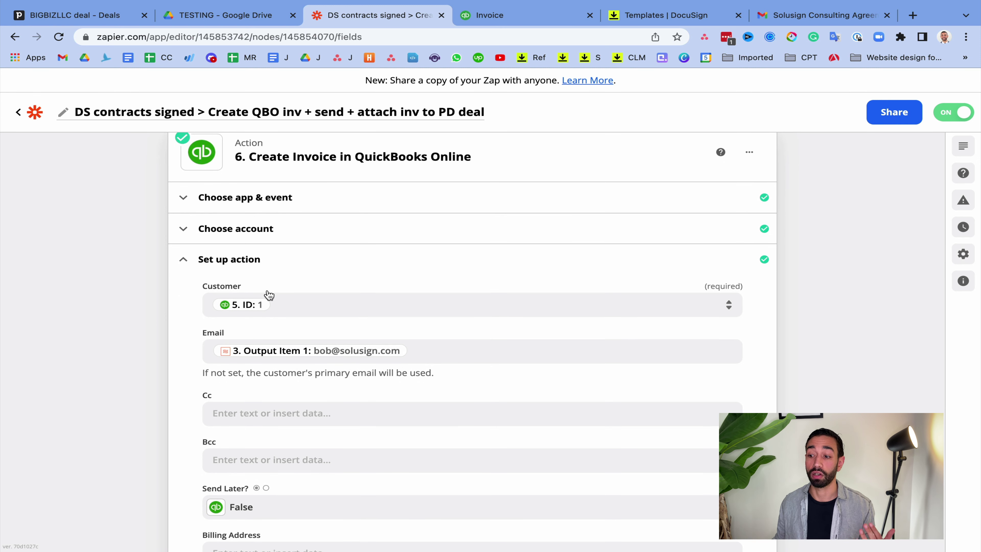
pyautogui.scroll(1, 350, 312)
pyautogui.scroll(-3, 350, 312)
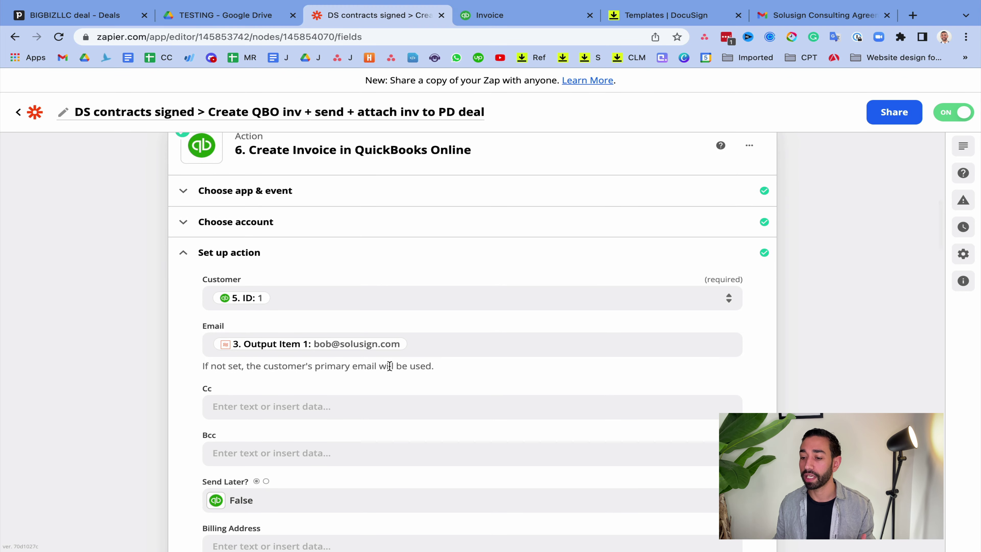
pyautogui.scroll(-2, 268, 335)
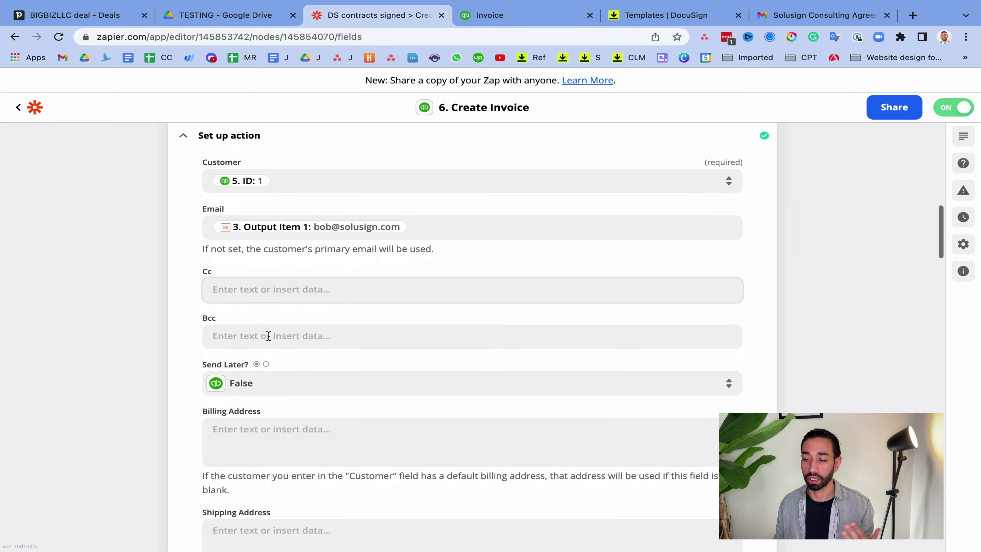
# Examine the invoice's terms and line-item fields, and view the available Product/Service choices without changing the selection
pyautogui.scroll(-20, 311, 385)
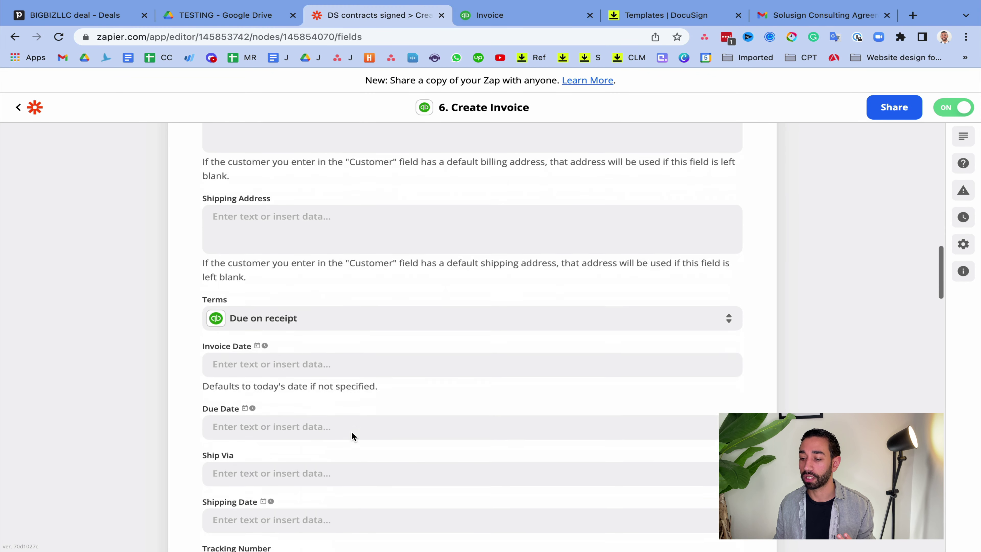
pyautogui.scroll(-5, 351, 431)
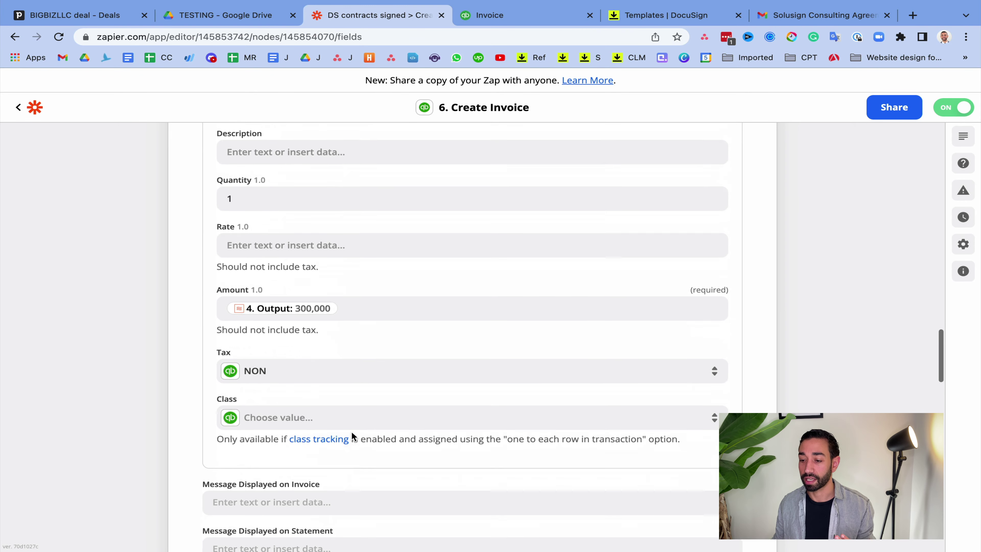
pyautogui.scroll(1, 315, 408)
pyautogui.scroll(1, 237, 312)
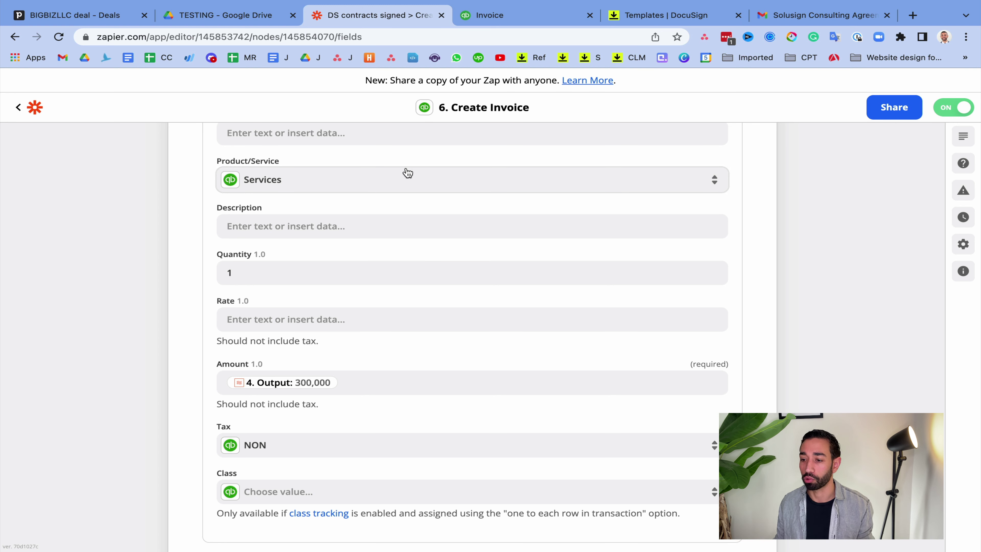
pyautogui.click(264, 187)
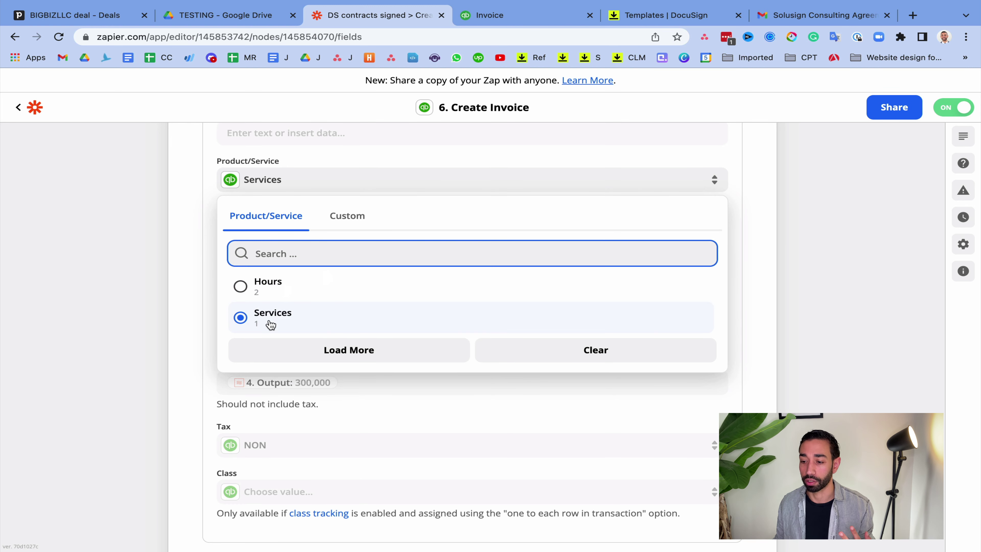
pyautogui.click(128, 299)
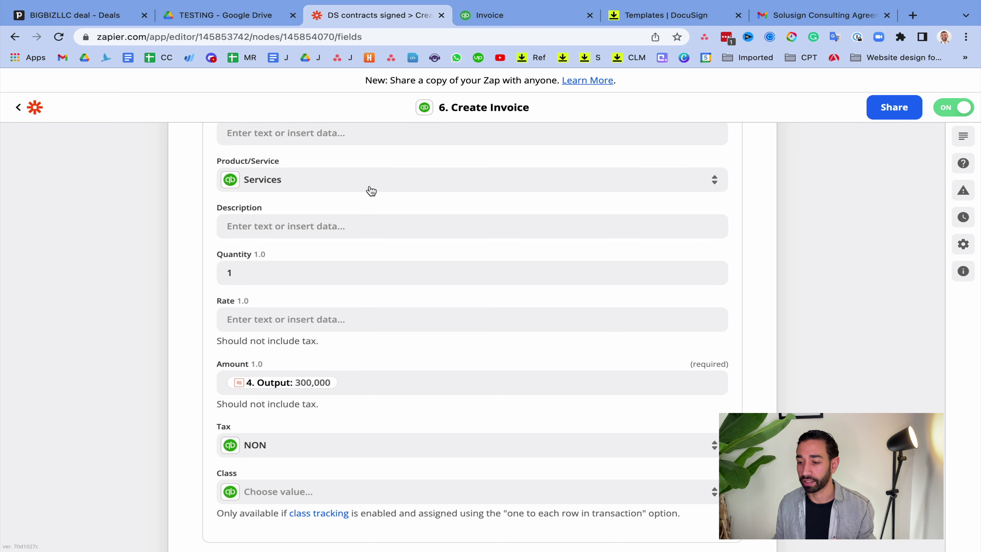
pyautogui.scroll(-2, 319, 281)
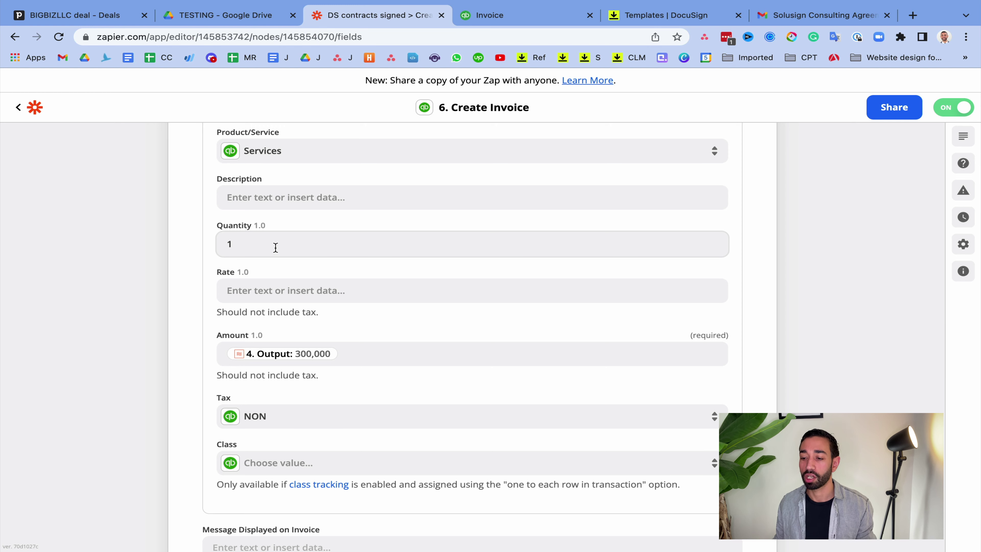
# Compare the invoice line item's Quantity and Amount fields with the price in a signed Small Biz LLC agreement from Google Drive's TESTING folder
pyautogui.scroll(3, 275, 249)
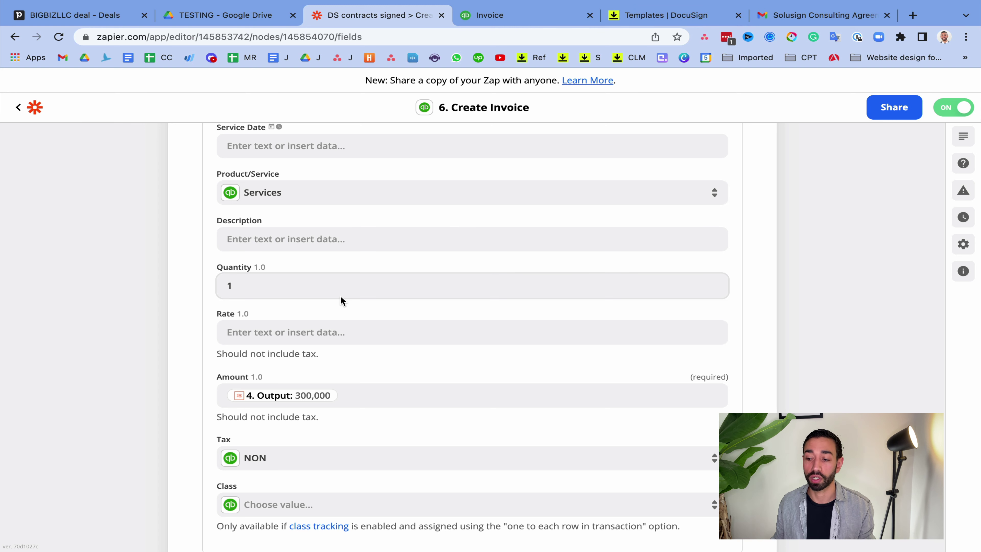
pyautogui.scroll(-4, 340, 295)
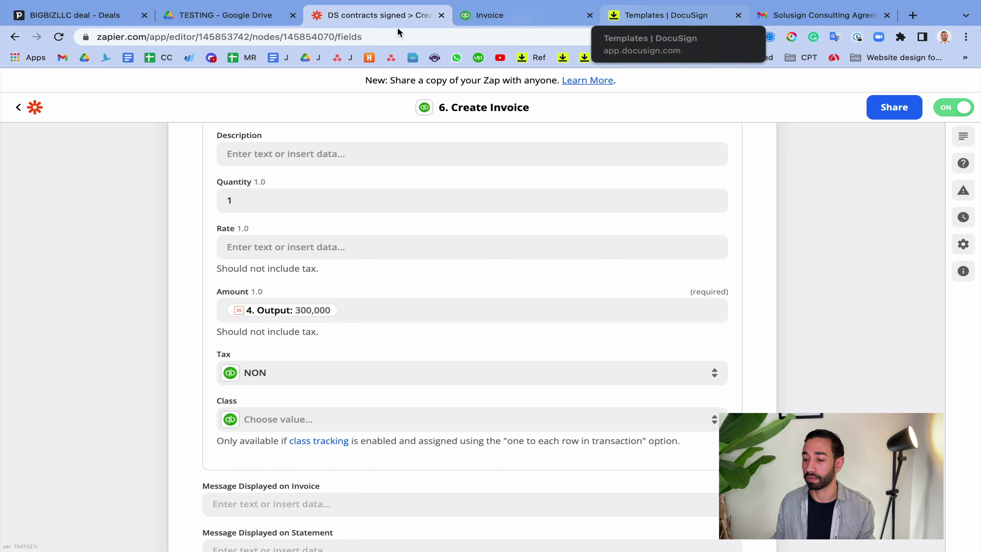
pyautogui.click(238, 15)
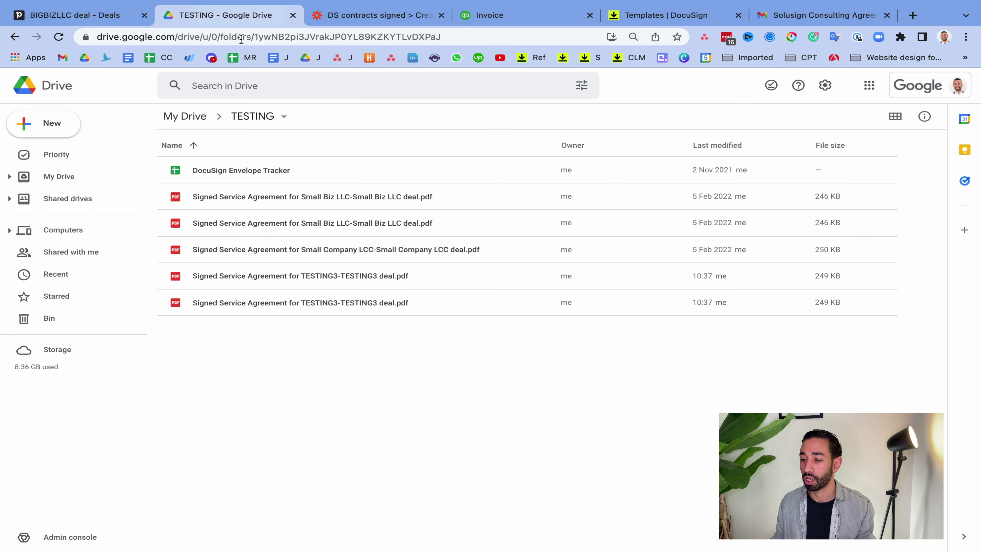
pyautogui.doubleClick(286, 223)
pyautogui.scroll(-1, 539, 380)
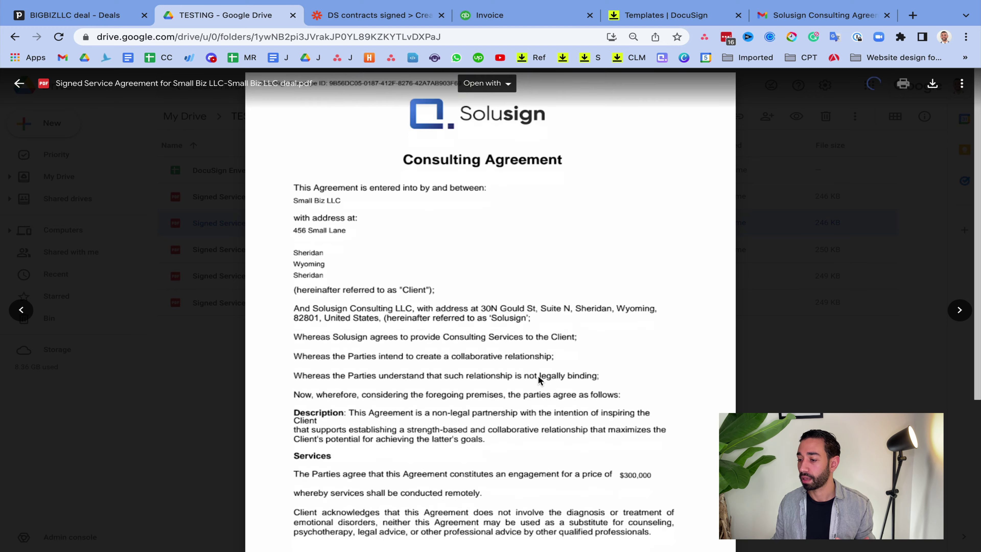
pyautogui.scroll(-5, 540, 380)
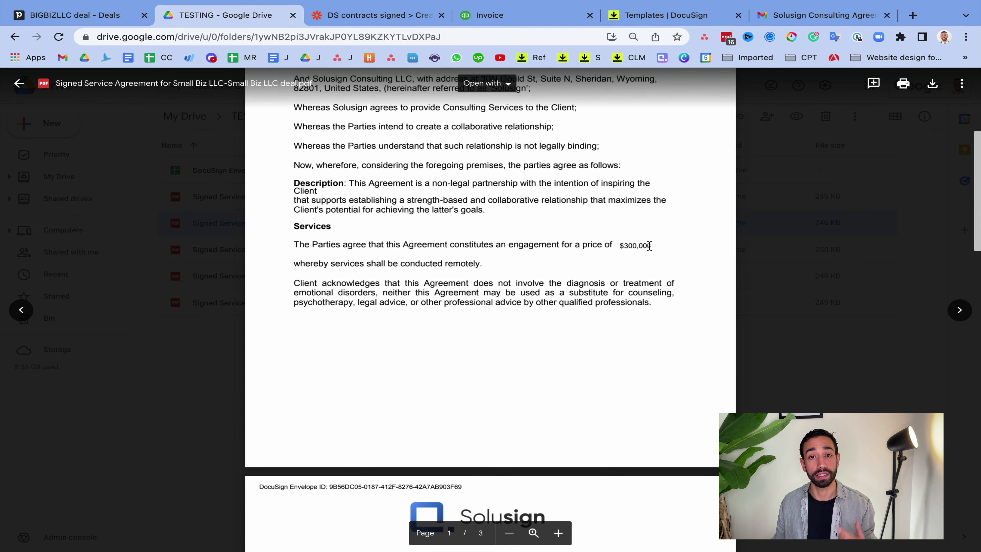
# Glance at the DocuSign templates list and return to Zapier to recheck the invoice line item's Amount and Tax fields
pyautogui.click(522, 21)
pyautogui.click(615, 18)
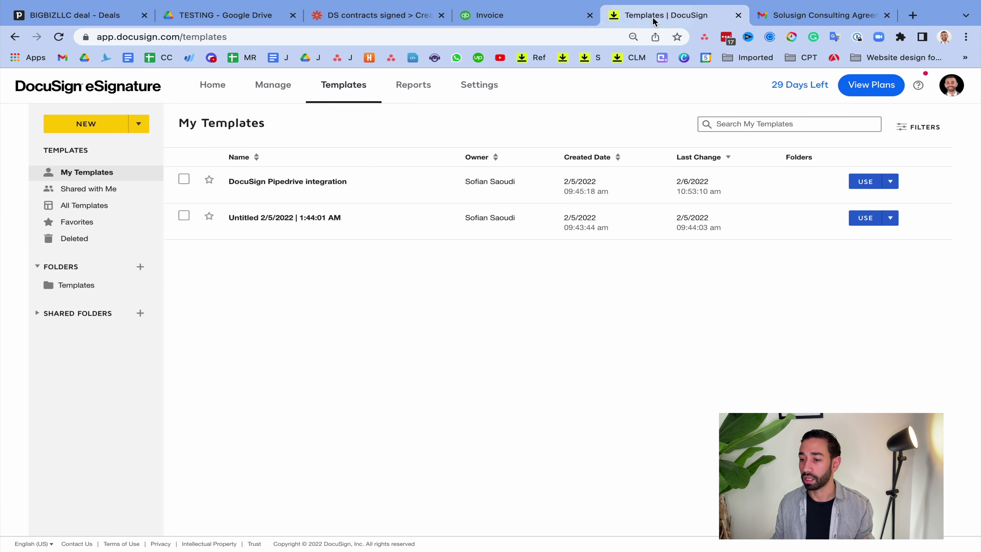
pyautogui.click(383, 15)
pyautogui.scroll(-1, 355, 316)
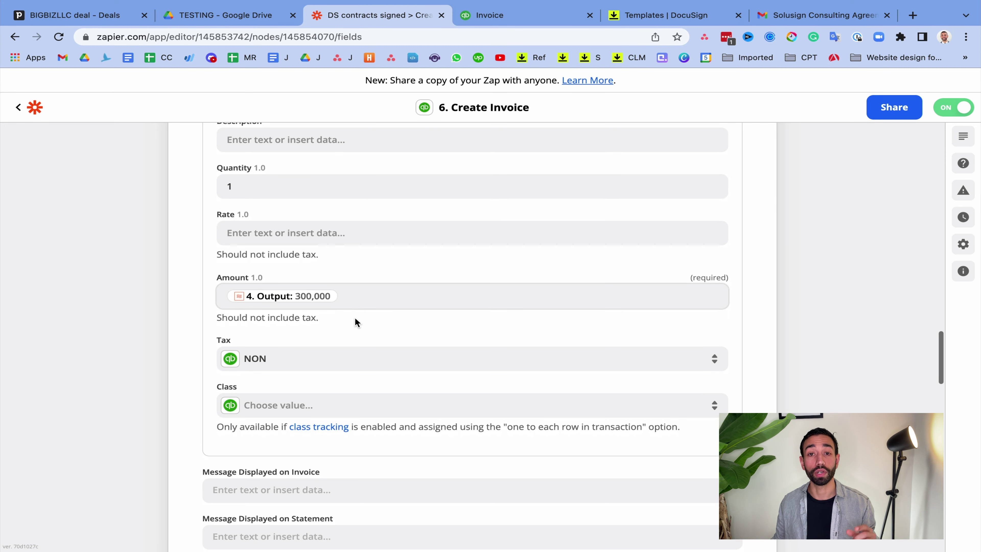
pyautogui.scroll(-3, 344, 347)
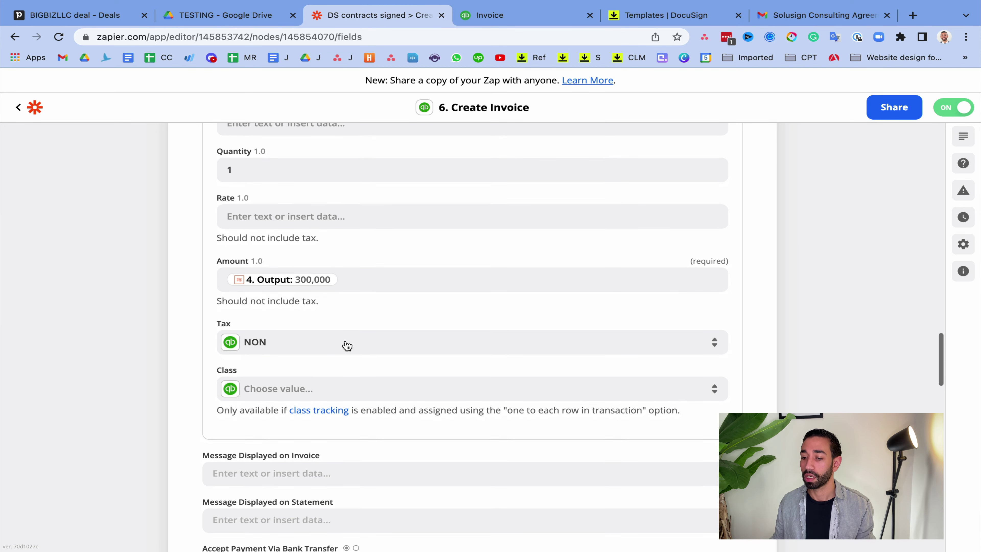
# Examine the remaining invoice options, from payment acceptance and tax code through discounts and shipping to location and currency
pyautogui.scroll(-20, 335, 358)
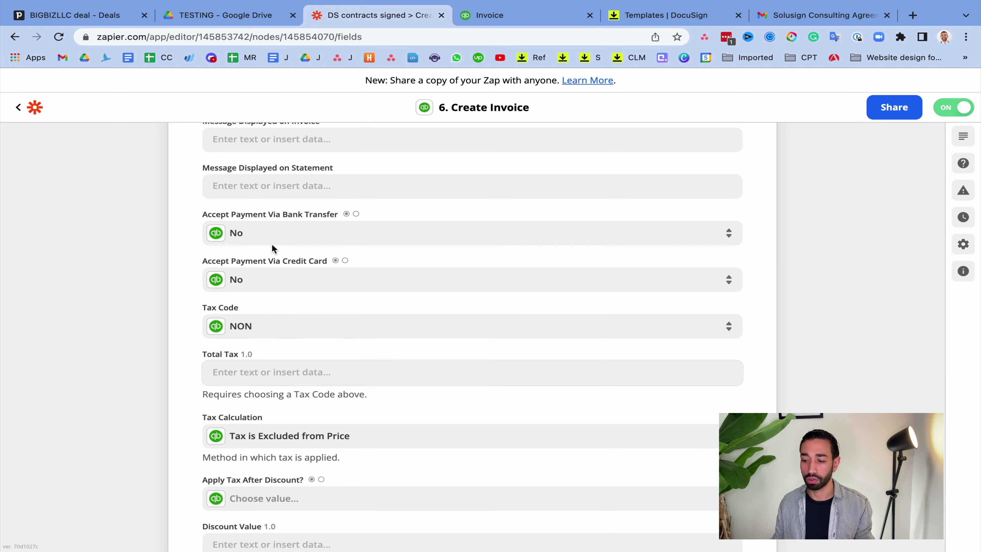
pyautogui.scroll(-15, 316, 329)
pyautogui.scroll(-2, 317, 330)
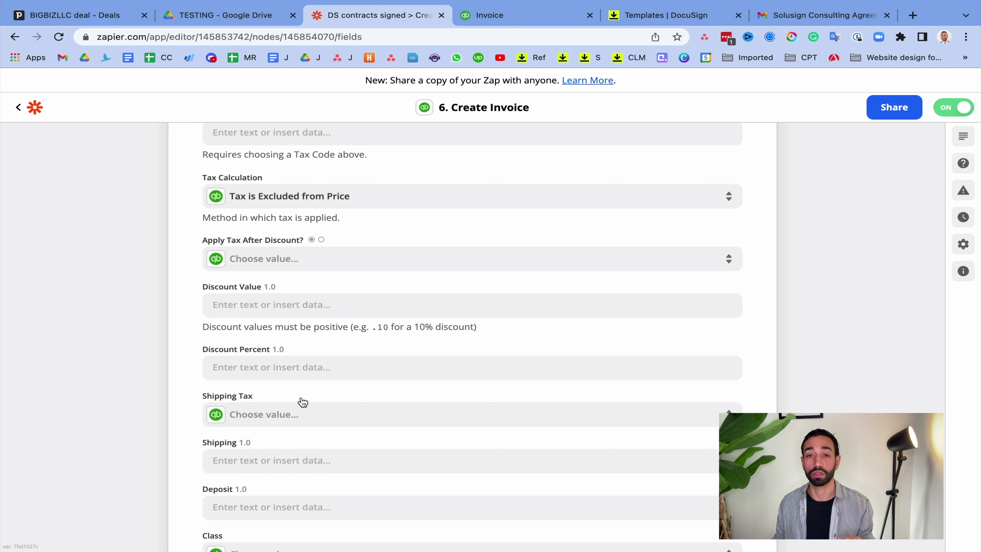
pyautogui.scroll(-14, 357, 398)
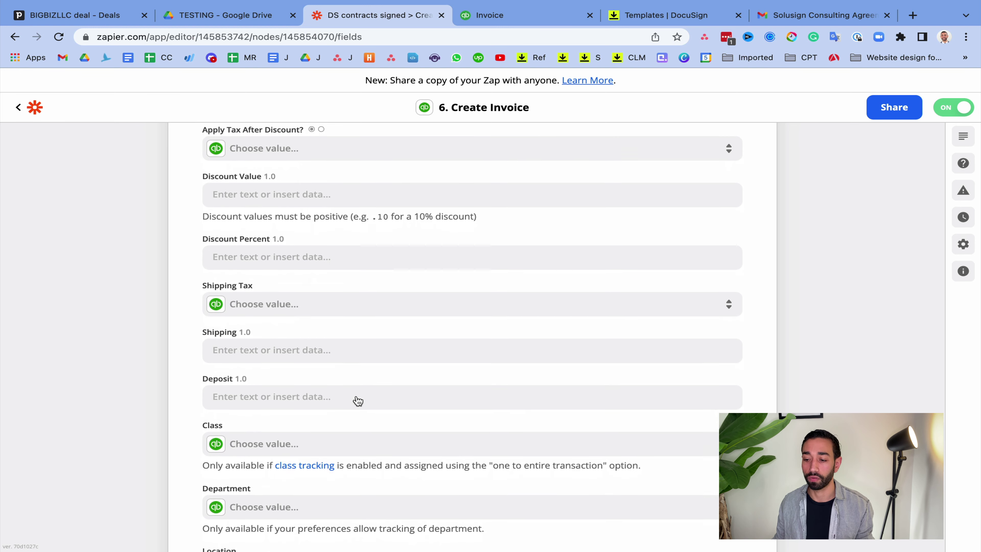
pyautogui.scroll(-6, 425, 386)
pyautogui.scroll(-10, 346, 328)
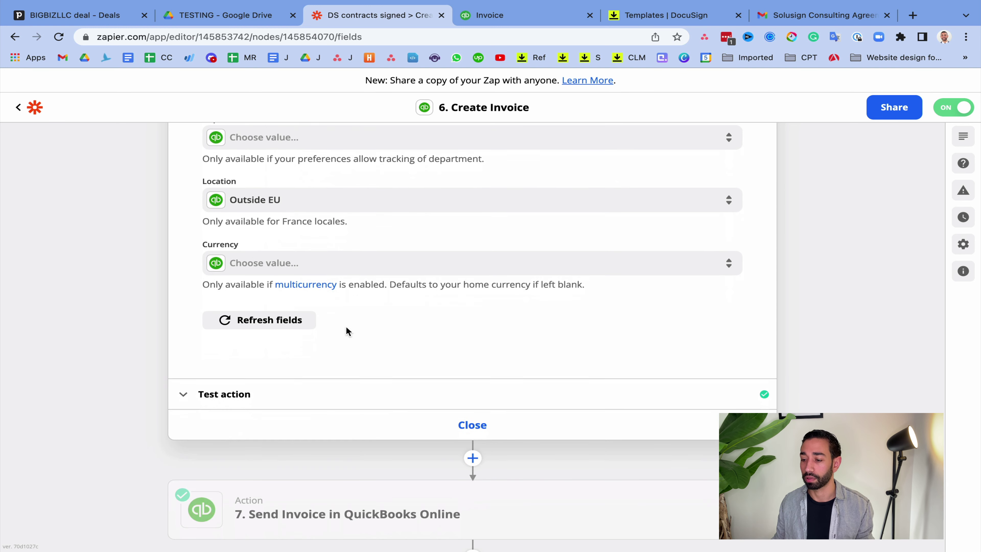
pyautogui.scroll(-8, 398, 418)
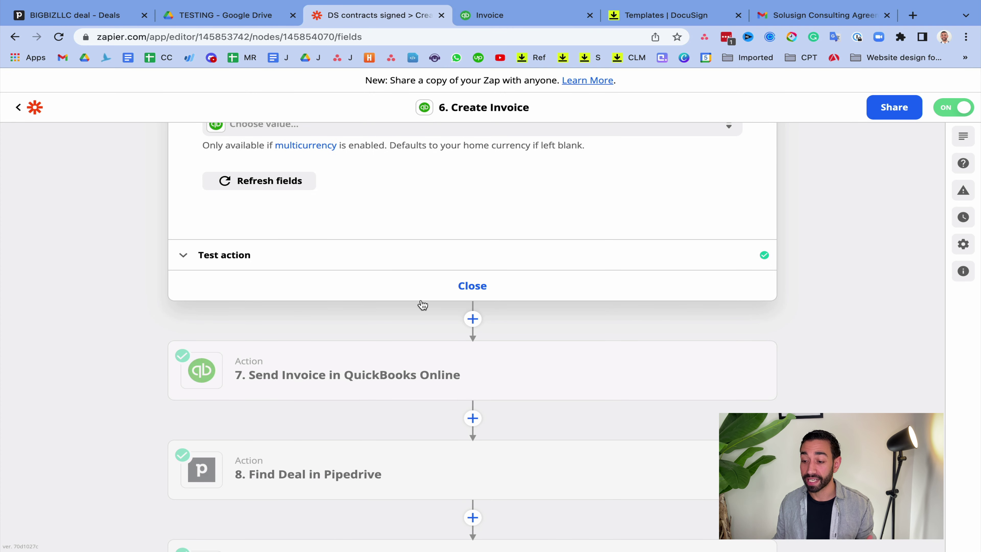
# Open step 7, "Send Invoice in QuickBooks Online", and expand its action setup
pyautogui.click(381, 381)
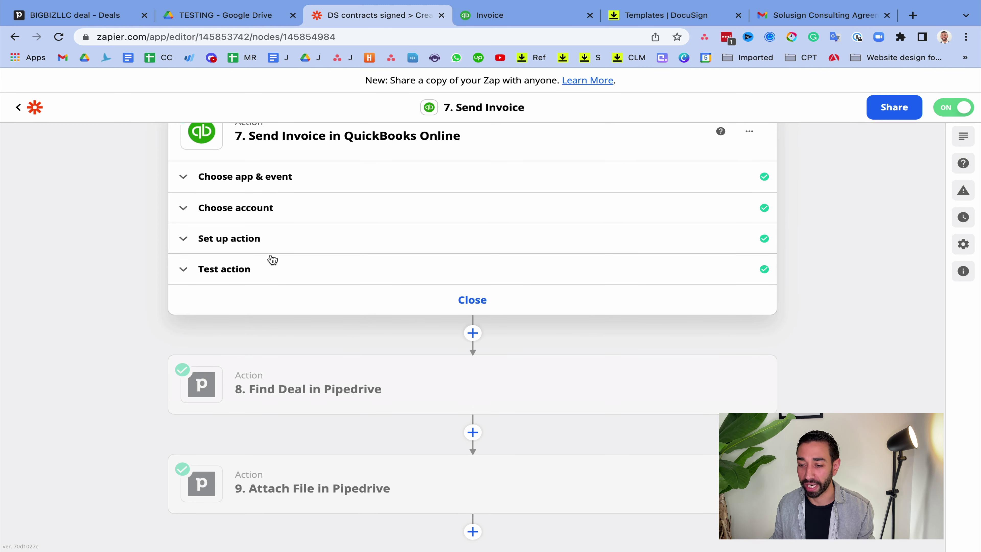
pyautogui.click(260, 242)
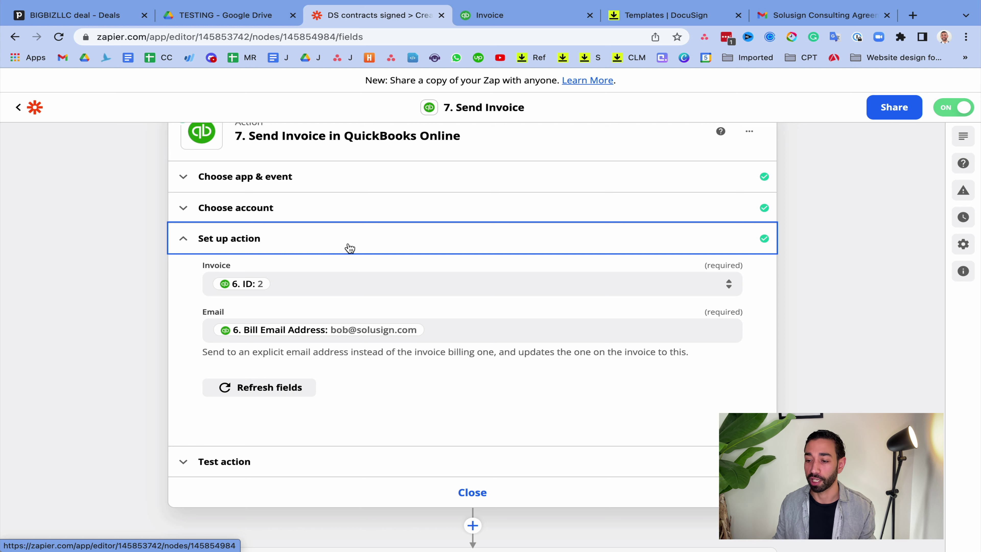
pyautogui.scroll(2, 329, 274)
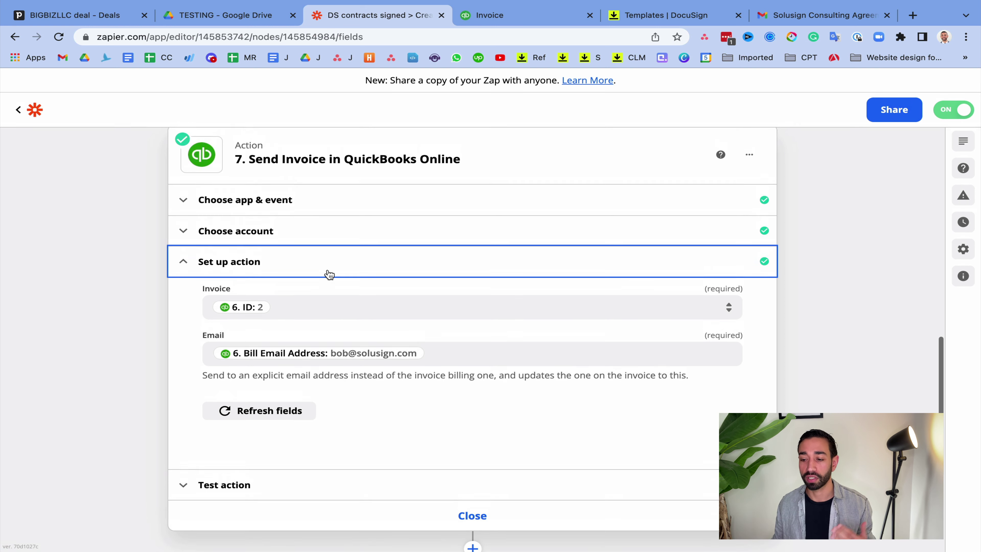
pyautogui.scroll(1, 285, 314)
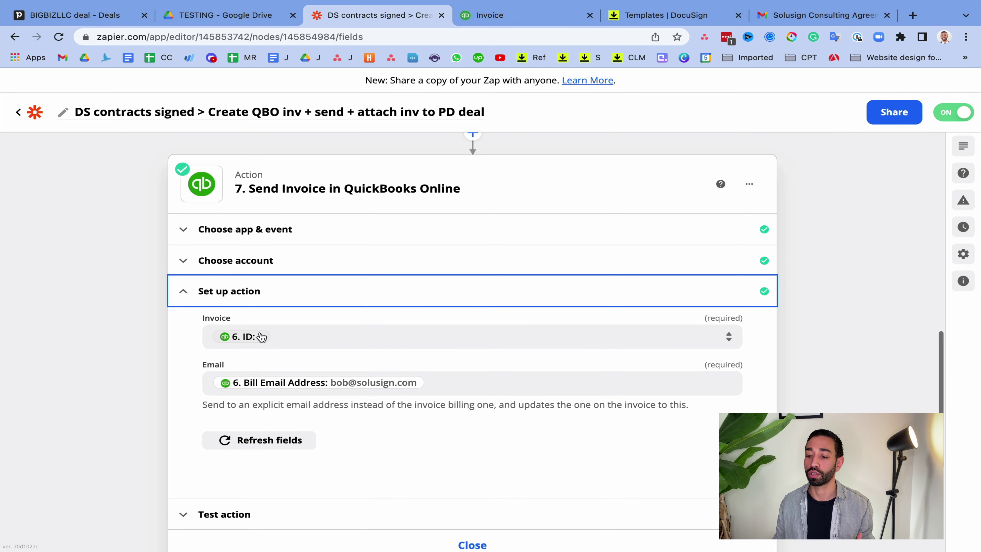
# Examine how the Send Invoice step's Invoice and Email fields draw on the data from step 6, "Create Invoice"
pyautogui.scroll(10, 366, 416)
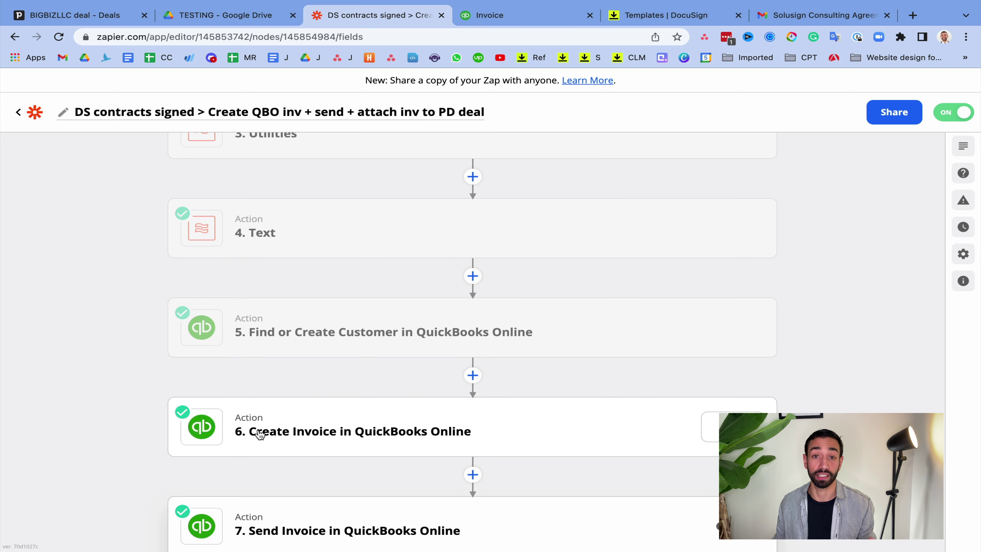
pyautogui.scroll(-5, 383, 407)
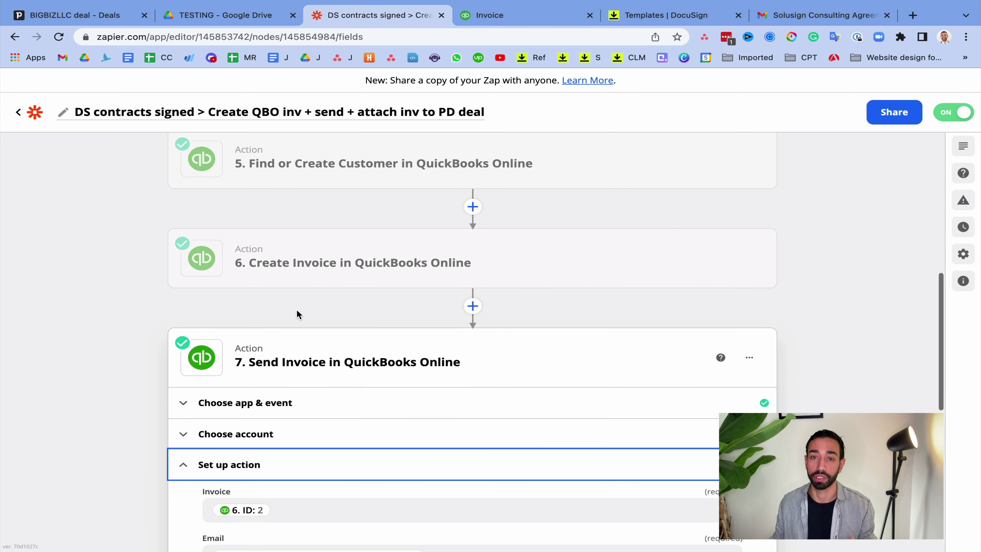
pyautogui.scroll(-5, 335, 311)
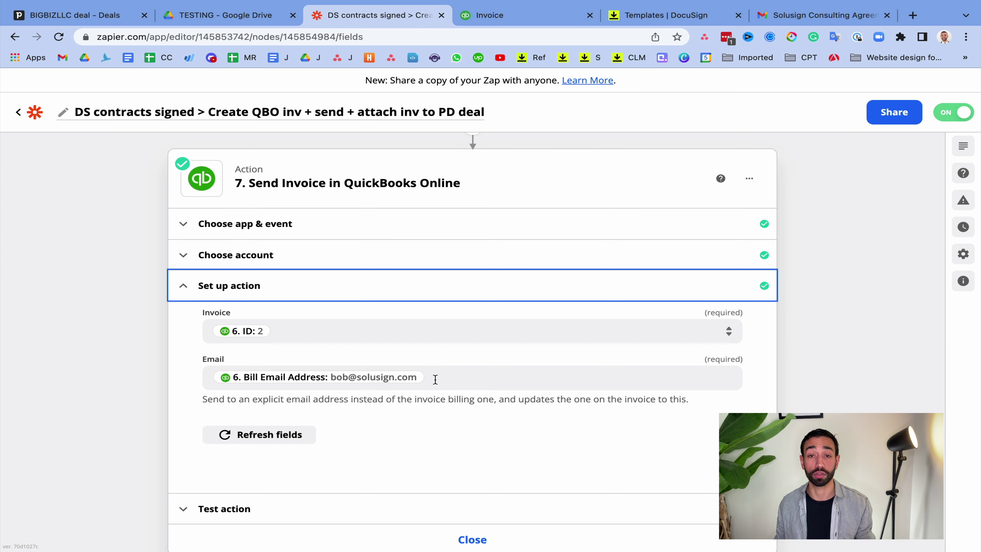
pyautogui.scroll(-6, 433, 380)
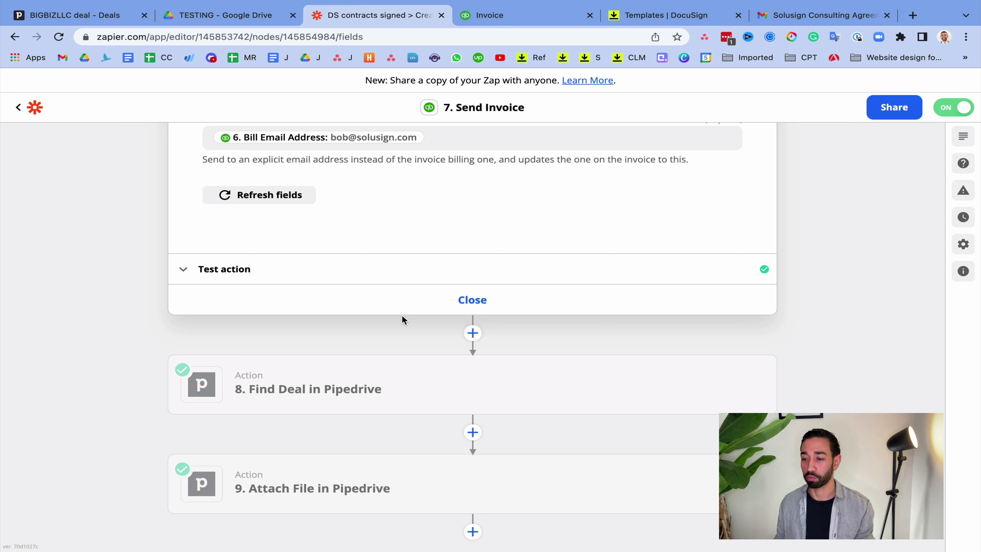
pyautogui.moveTo(373, 398)
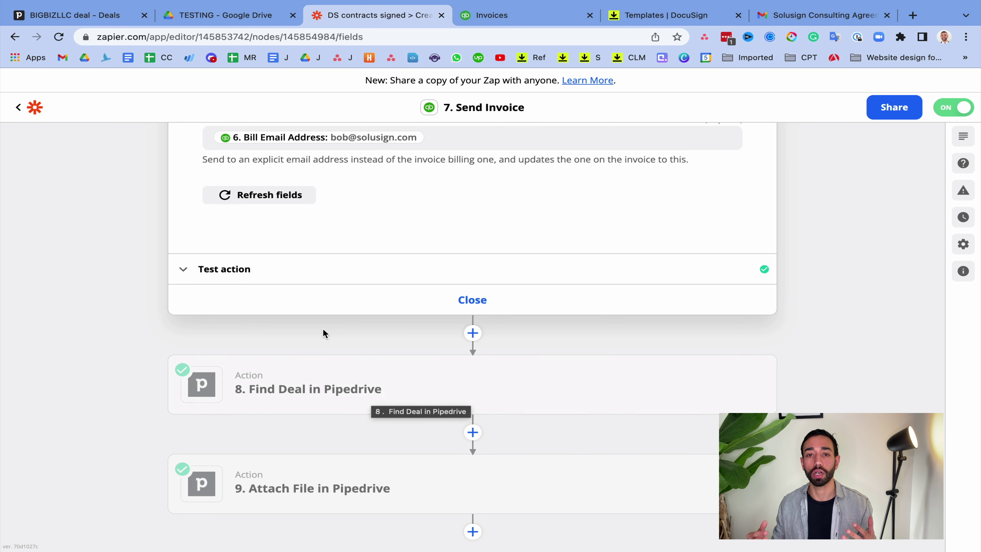
pyautogui.scroll(6, 324, 128)
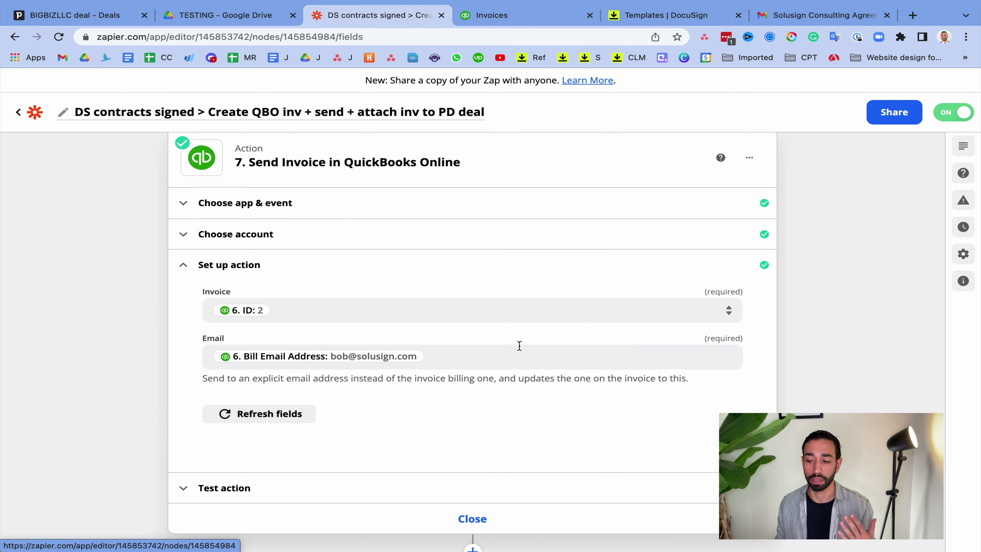
pyautogui.scroll(-6, 519, 345)
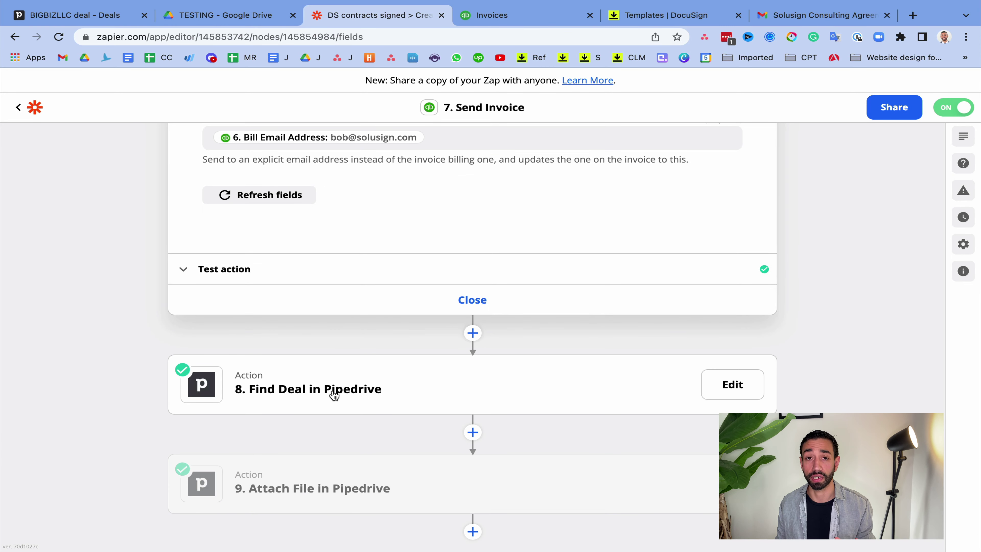
# Open the action setup of step 8, "Find Deal in Pipedrive", and examine its title search, exact-match and deal-creation options
pyautogui.click(356, 391)
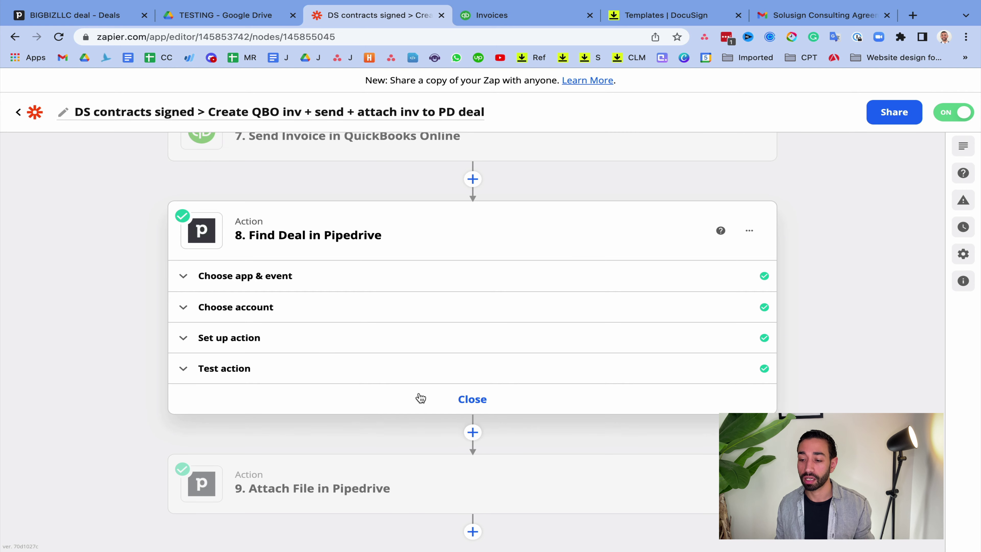
pyautogui.click(286, 343)
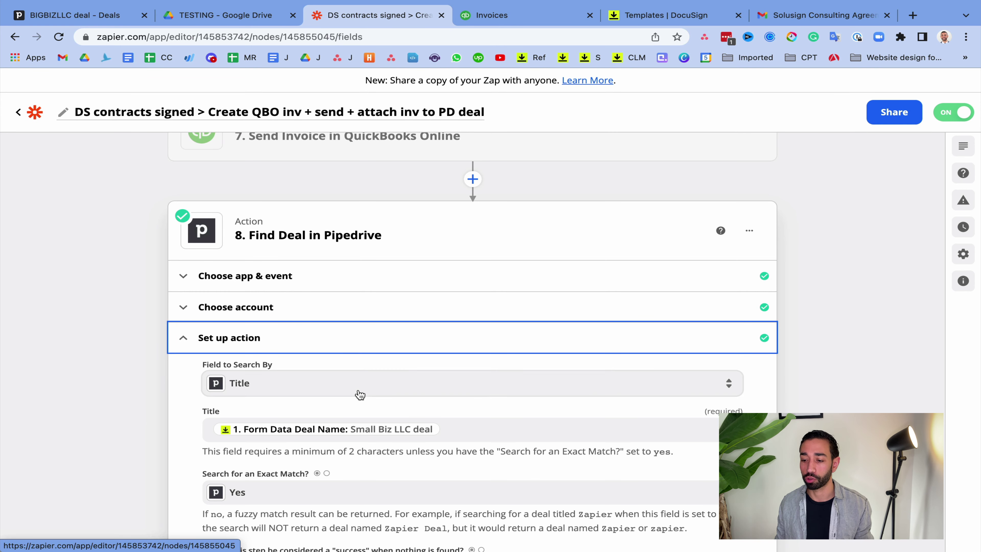
pyautogui.scroll(-1, 348, 337)
pyautogui.scroll(-2, 254, 358)
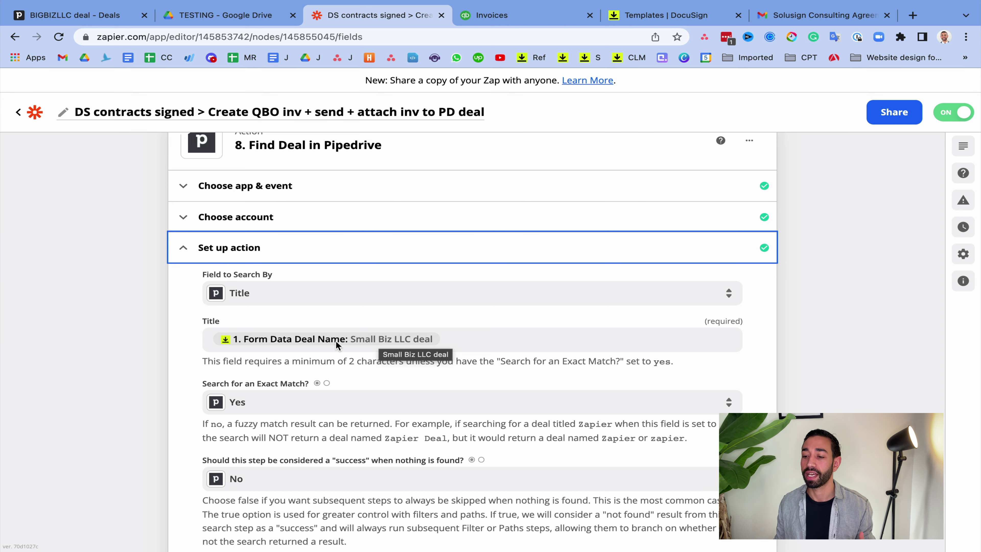
pyautogui.scroll(-5, 335, 341)
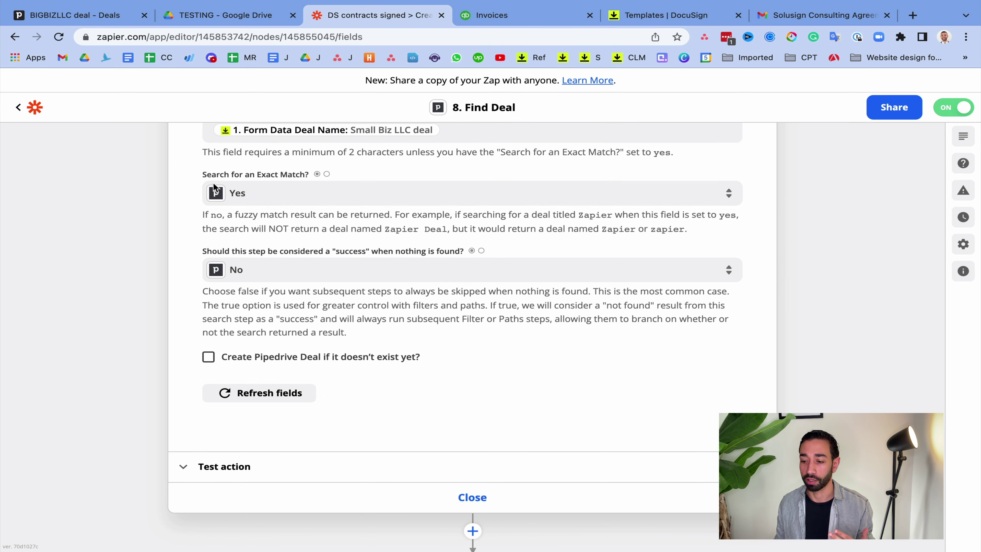
pyautogui.scroll(1, 286, 308)
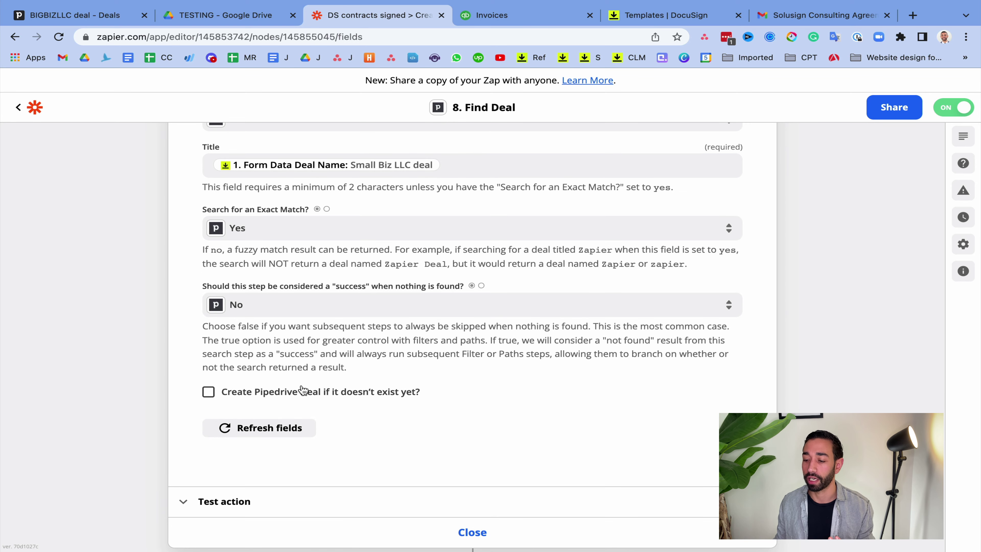
pyautogui.scroll(-3, 446, 370)
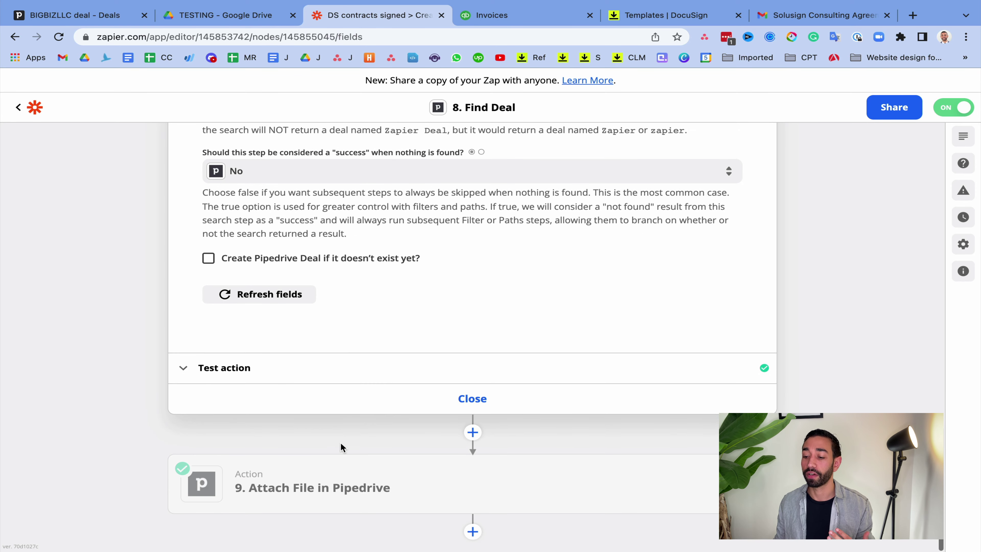
# Review the File, File Name and Deal mappings in the setup of step 9, "Attach File in Pipedrive", and close the step
pyautogui.click(371, 468)
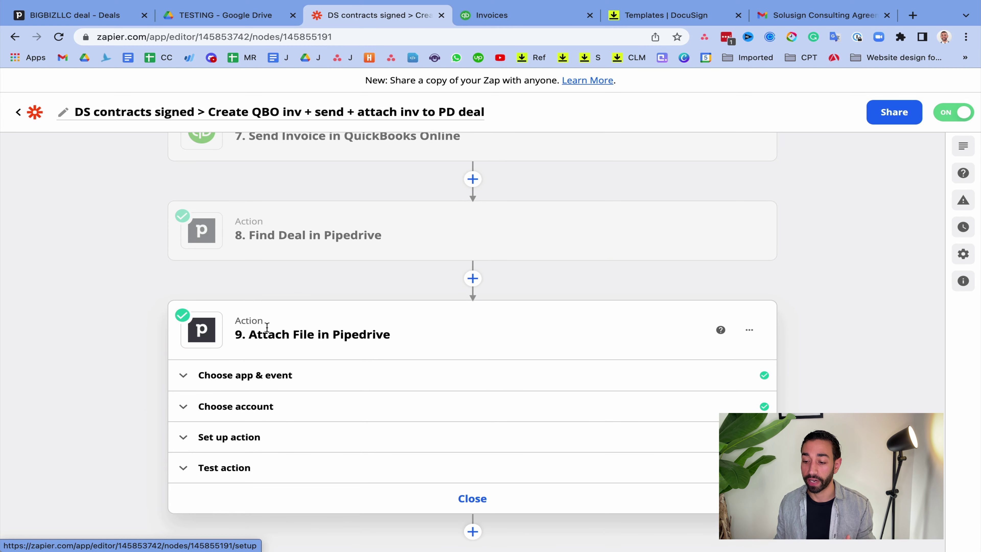
pyautogui.click(353, 437)
pyautogui.scroll(-5, 236, 340)
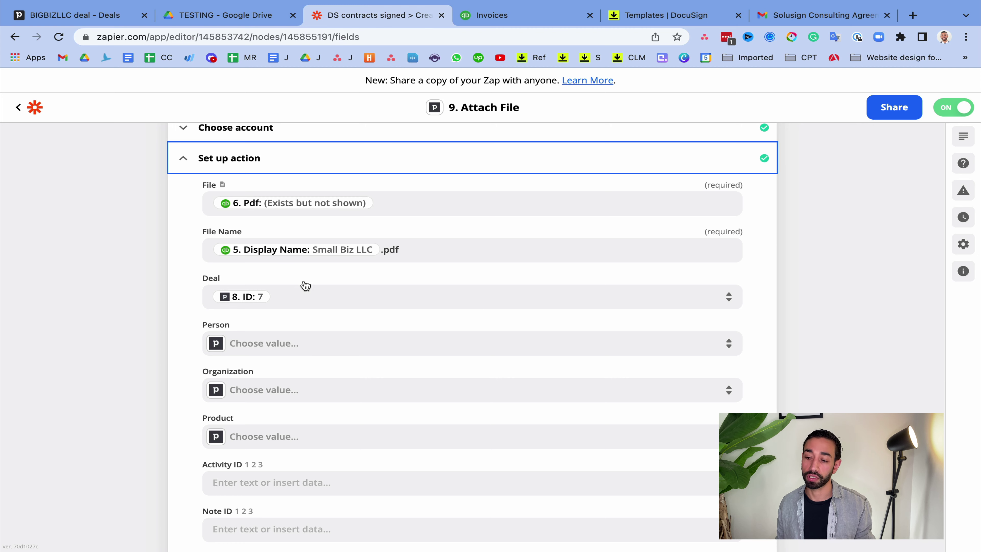
pyautogui.scroll(2, 282, 300)
pyautogui.scroll(5, 376, 278)
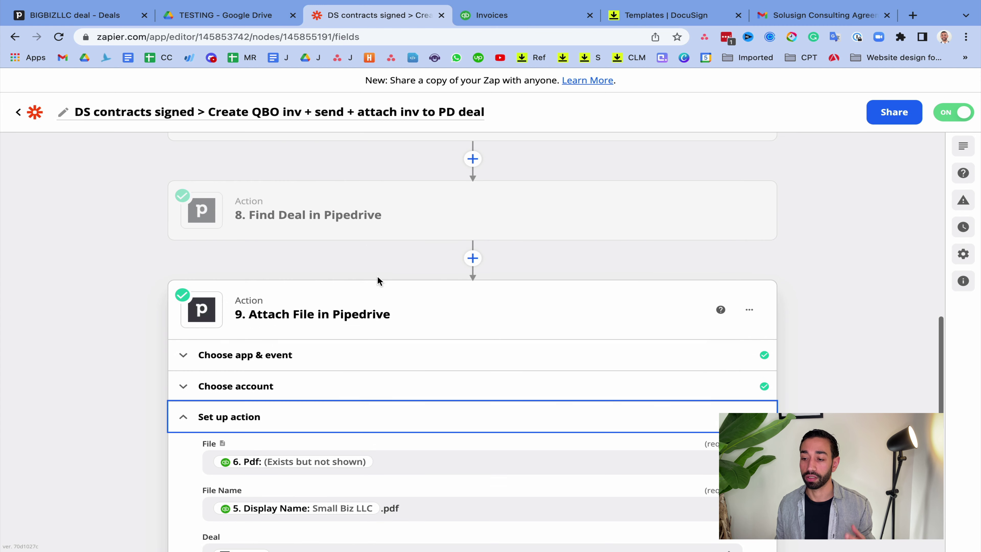
pyautogui.scroll(-12, 388, 272)
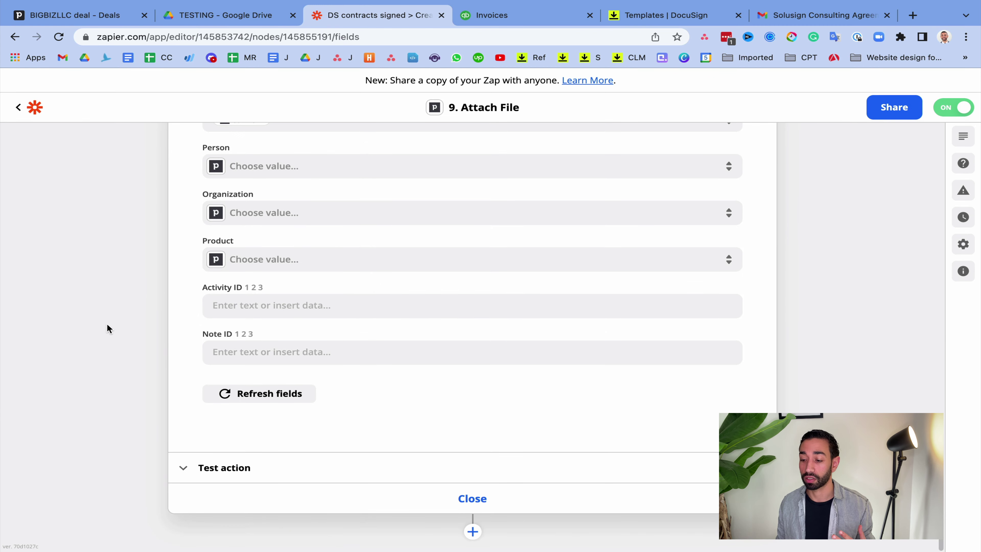
pyautogui.click(480, 499)
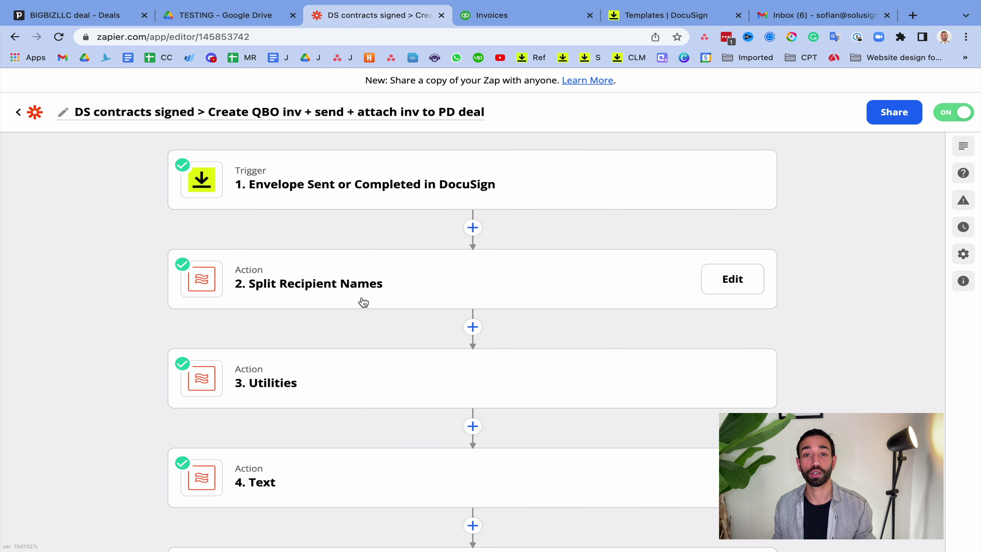
# Switch to QuickBooks, check the customer list, and open the BIGBIZLLC invoice dated 2/6/2022 from the invoices list
pyautogui.click(491, 17)
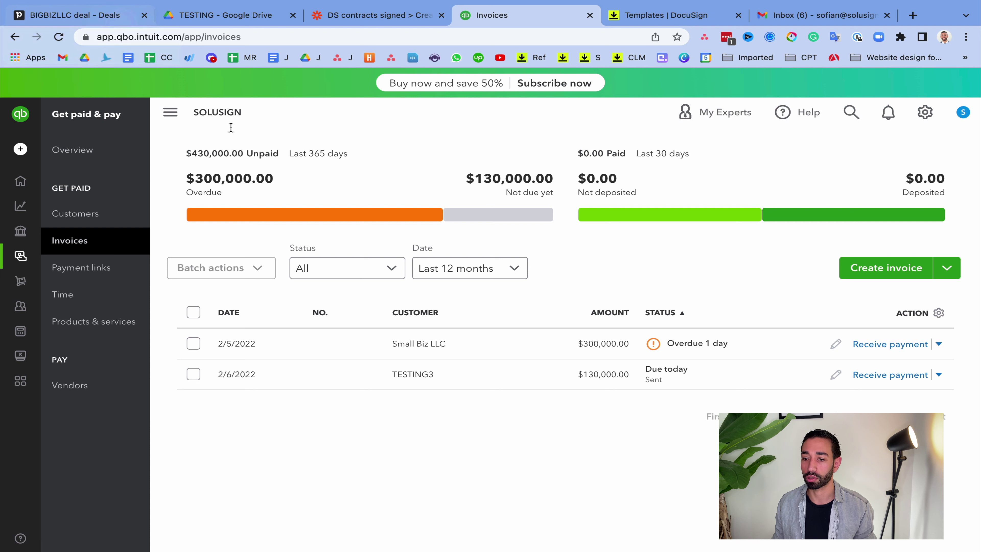
pyautogui.click(76, 213)
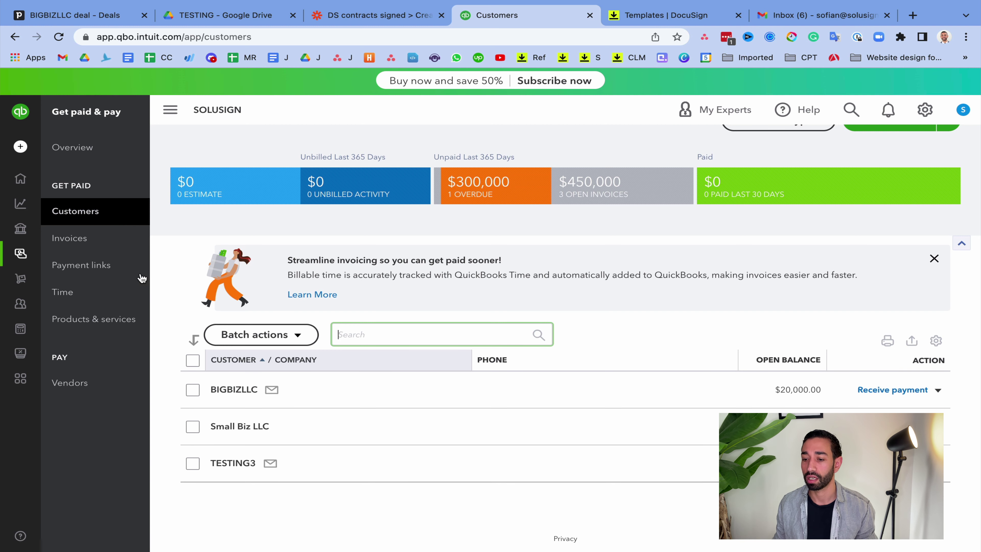
pyautogui.click(87, 243)
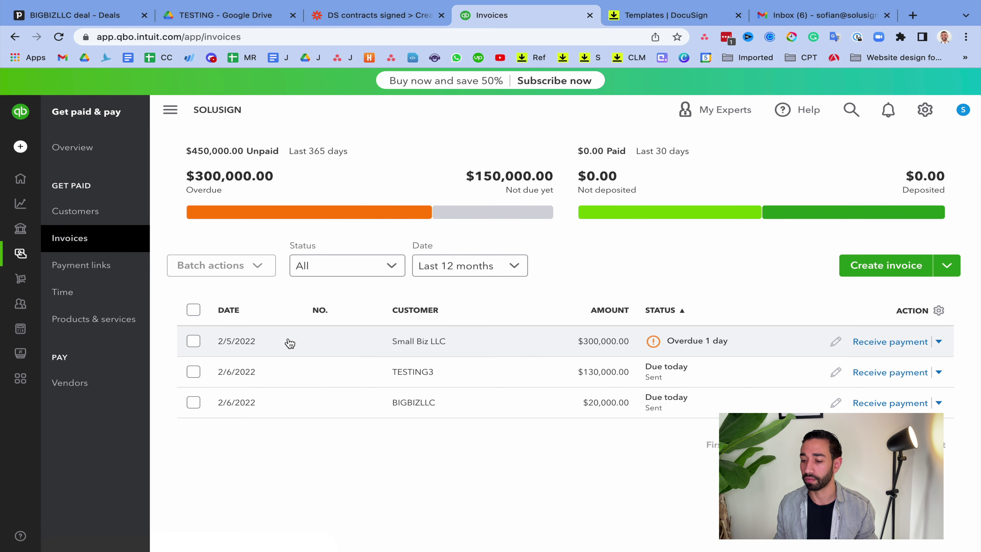
pyautogui.click(282, 401)
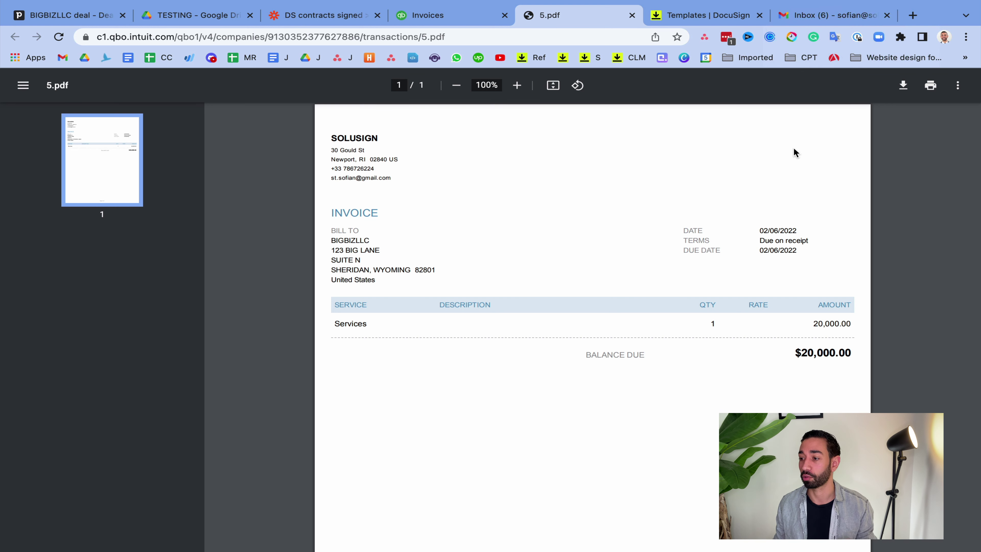
# Switch to Gmail, open the newest "Invoice from SOLUSIGN" email, and review its invoice details
pyautogui.click(830, 15)
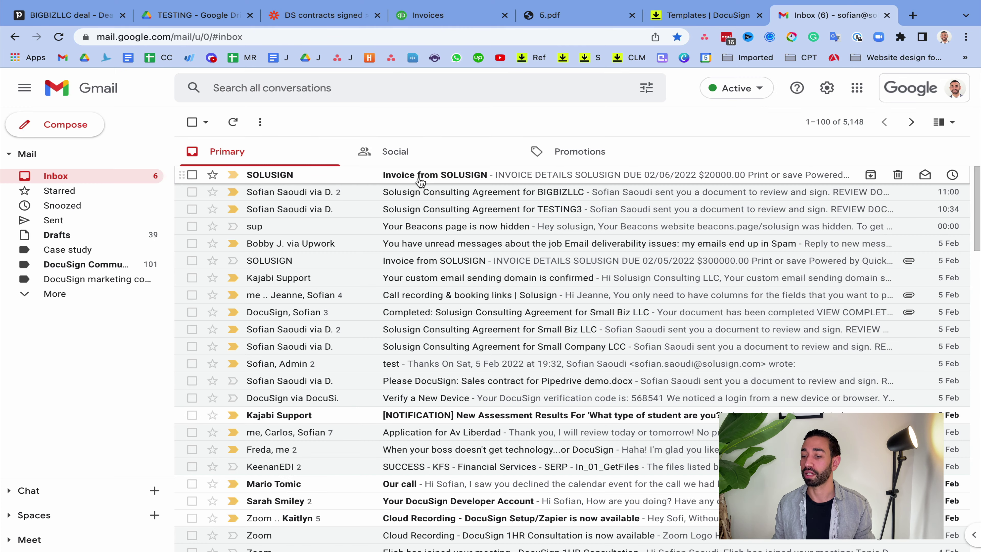
pyautogui.click(420, 181)
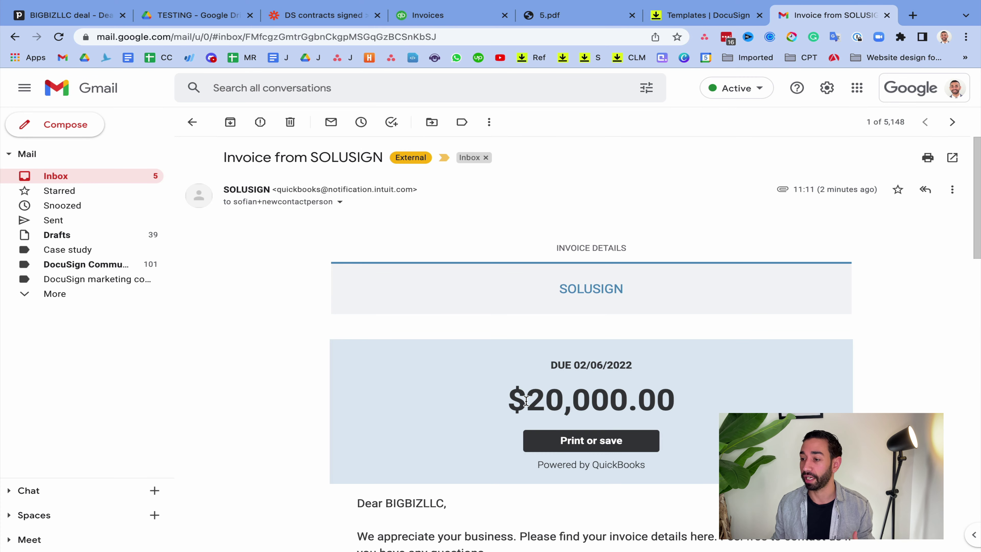
pyautogui.scroll(-1, 458, 405)
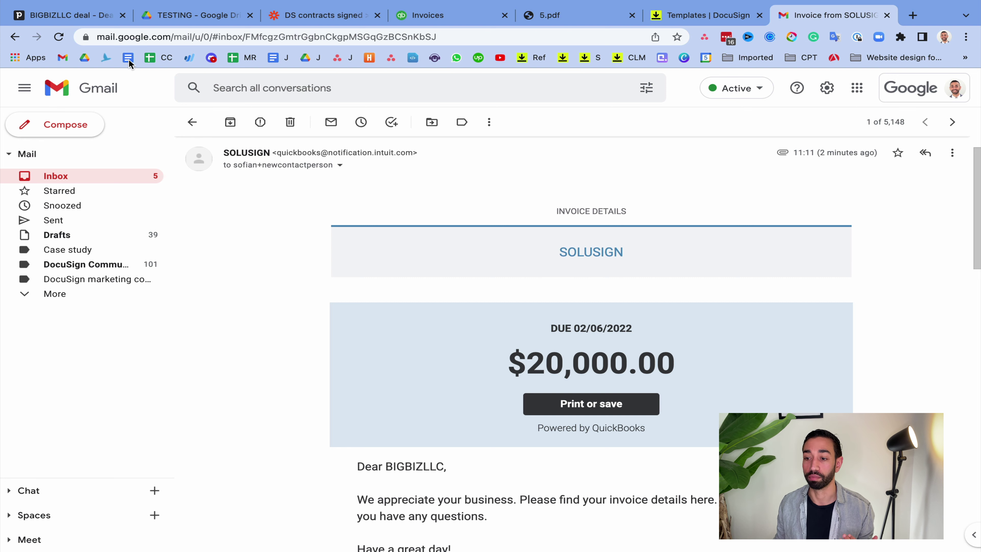
# Switch to the BIGBIZLLC deal in Pipedrive, review its status and history, and open the attached BIGBIZLLC.pdf
pyautogui.click(60, 15)
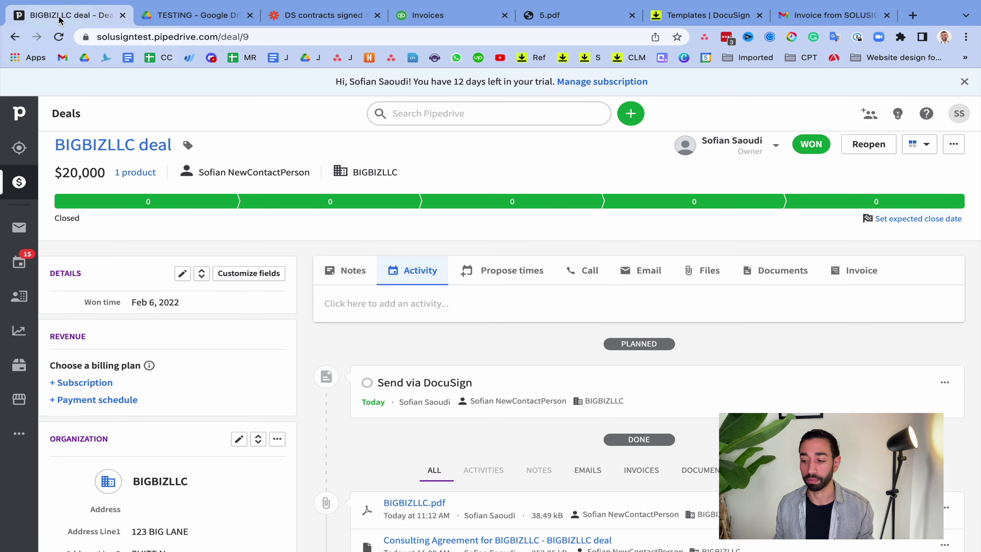
pyautogui.scroll(-3, 197, 201)
pyautogui.scroll(3, 169, 205)
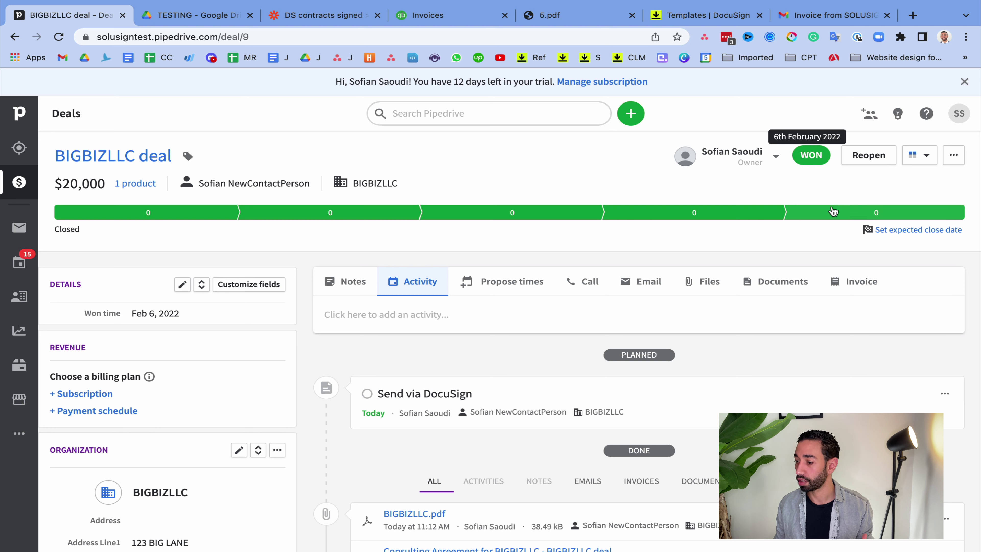
pyautogui.scroll(-5, 467, 268)
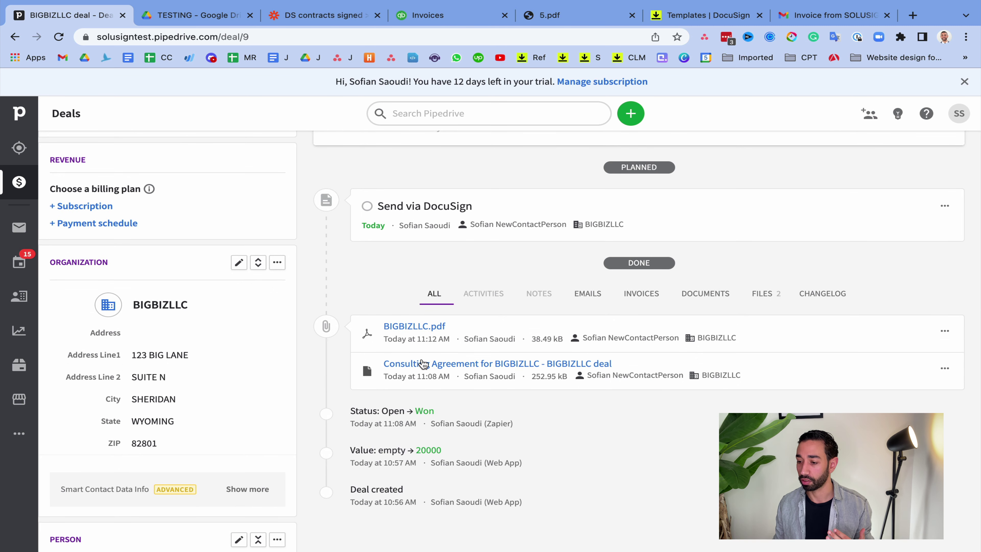
pyautogui.click(414, 327)
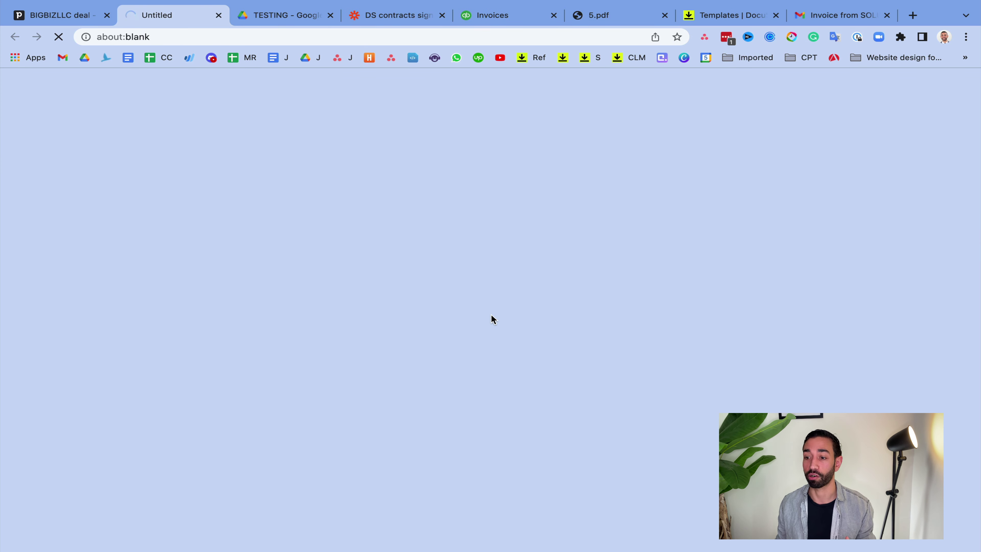